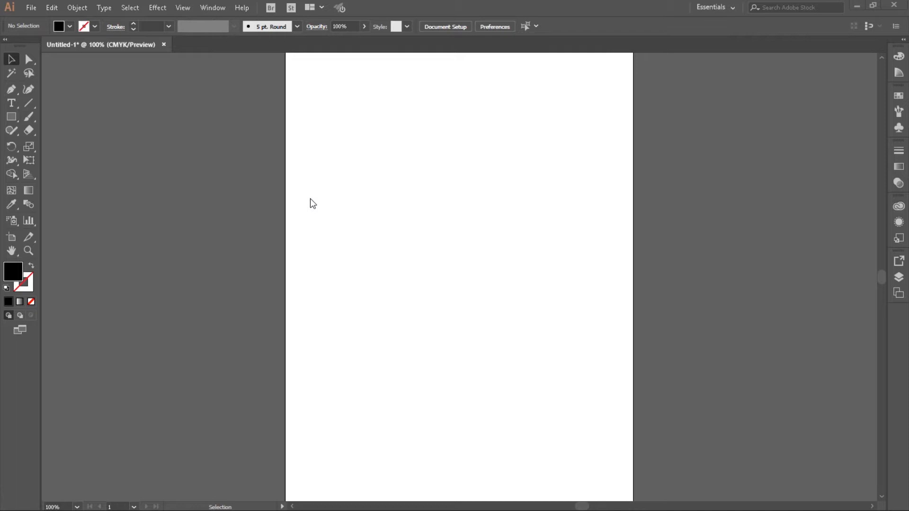
- Draw a closed, straight-sided jagged shape with twelve anchor points in the upper half of the artboard using the Pen tool
click(12, 89)
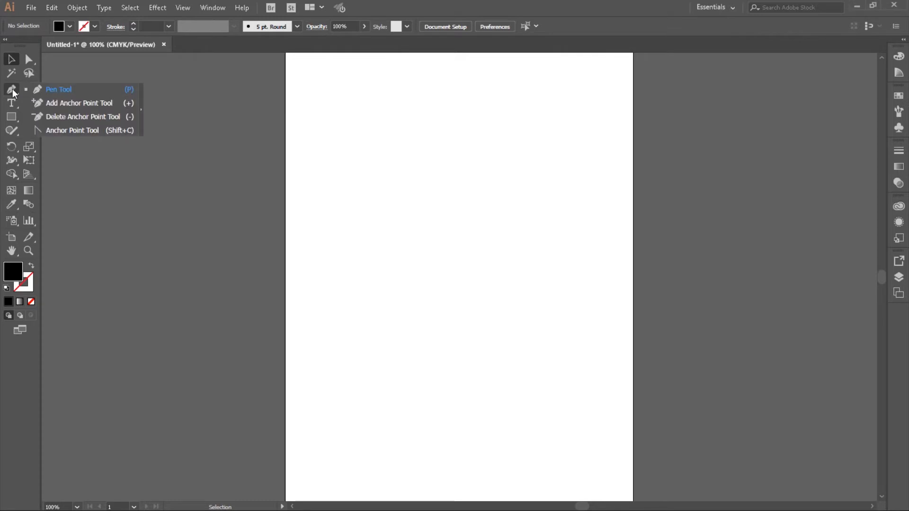
click(55, 89)
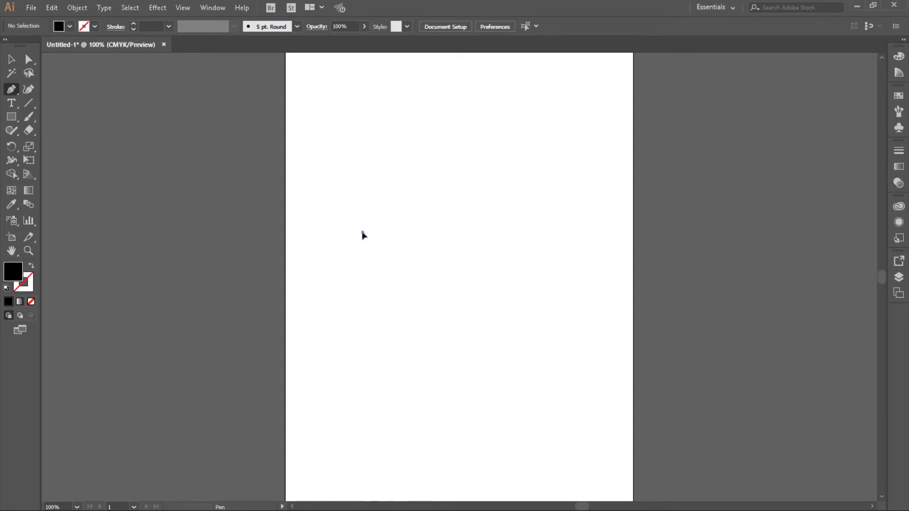
click(362, 233)
click(396, 319)
click(414, 250)
click(434, 316)
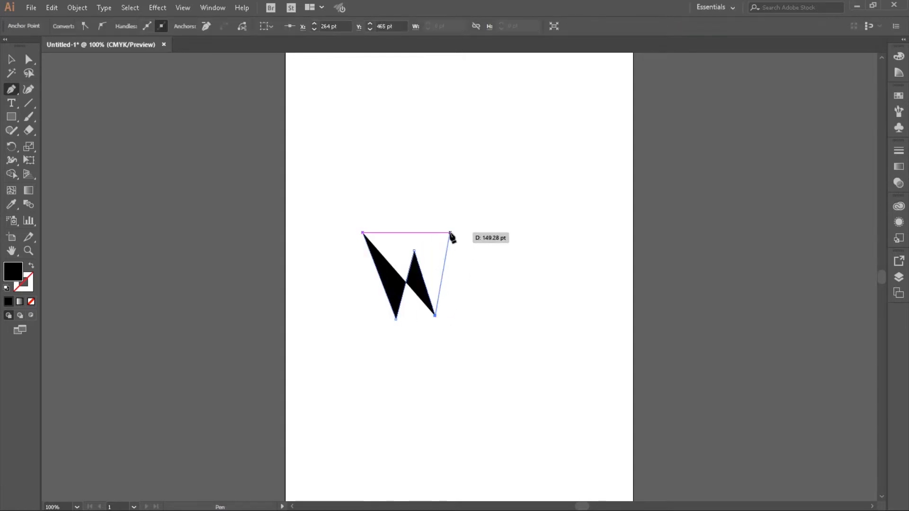
click(450, 233)
click(491, 266)
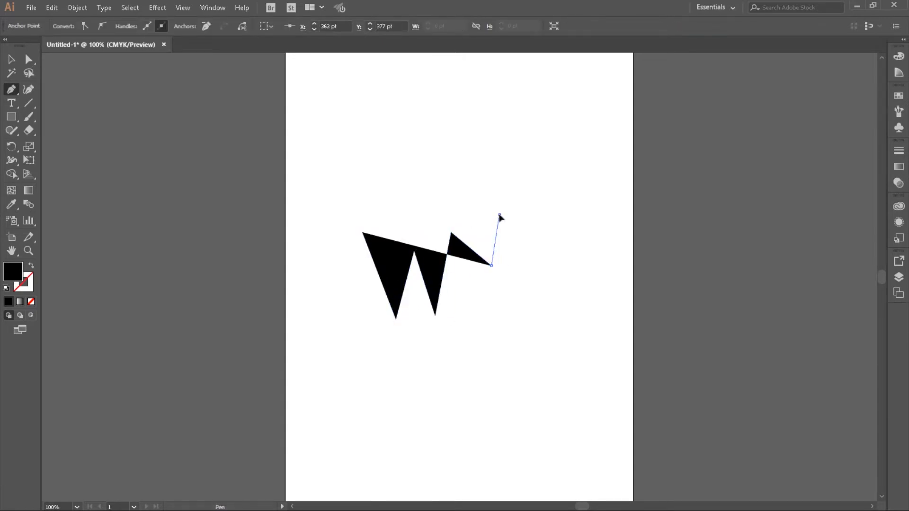
click(499, 215)
click(447, 161)
click(431, 217)
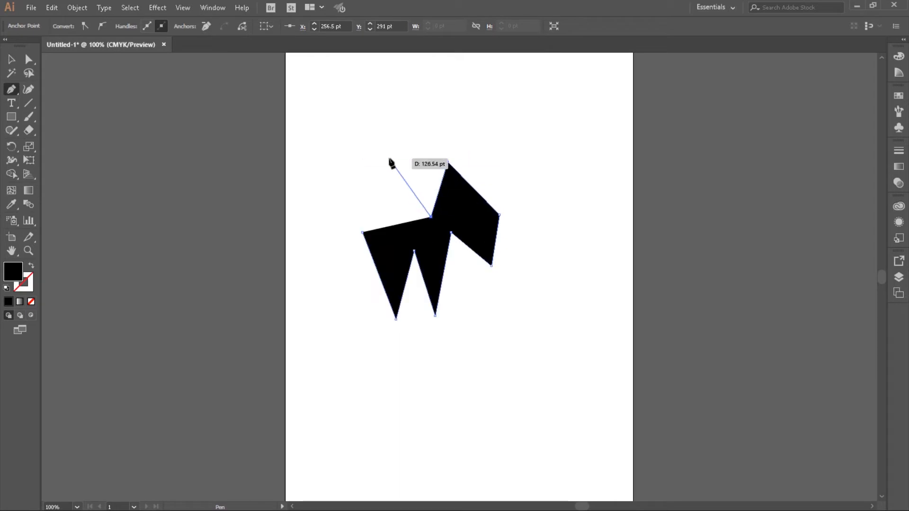
click(388, 158)
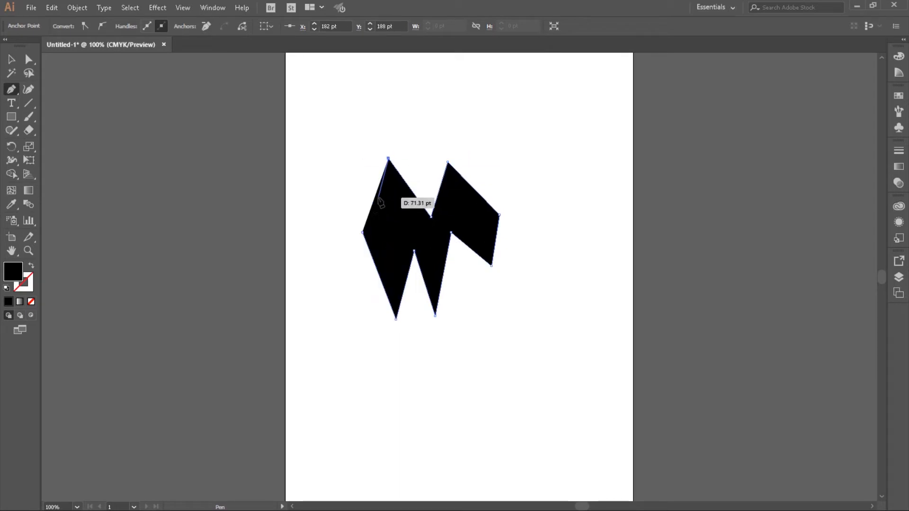
click(343, 152)
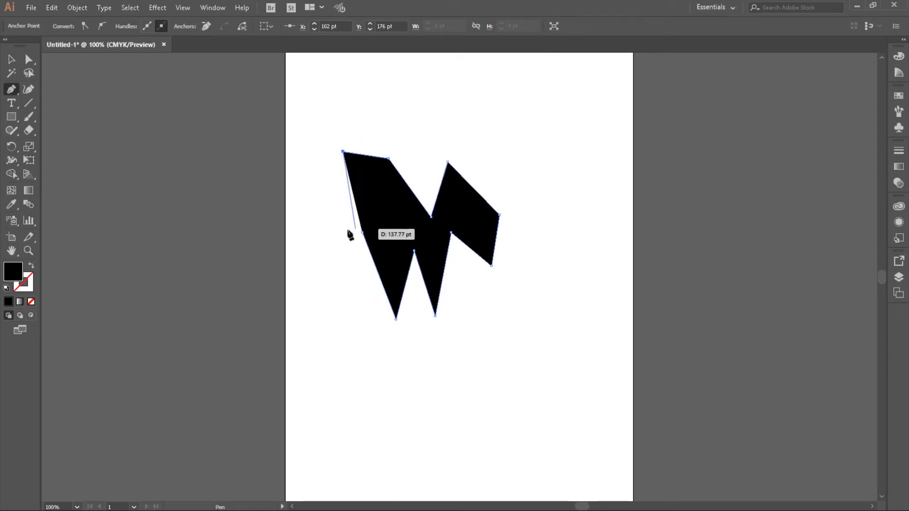
click(330, 215)
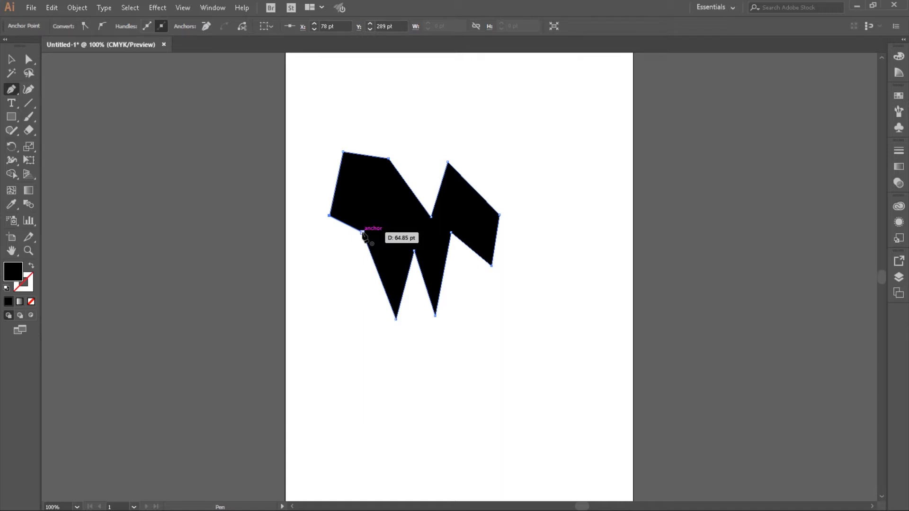
click(362, 232)
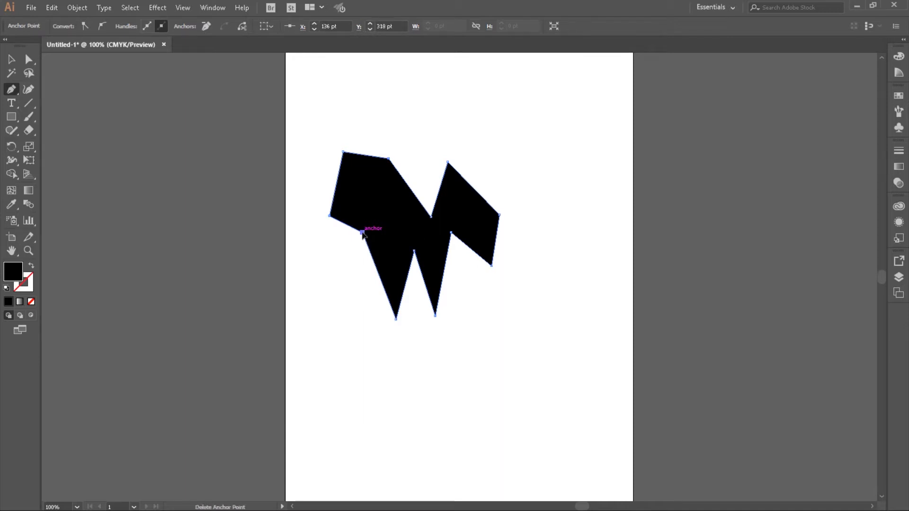
- Draw a closed five-sided polygon with straight edges just below the jagged shape
click(412, 375)
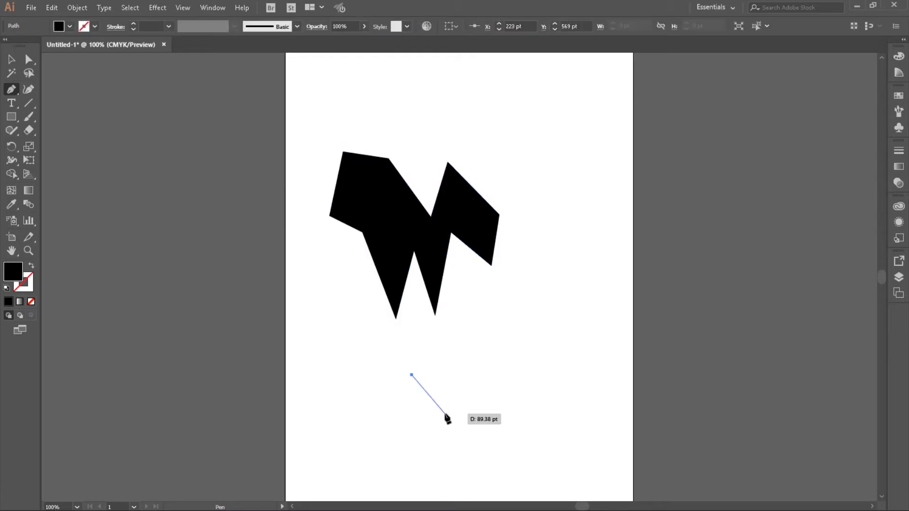
click(445, 413)
click(505, 385)
click(492, 324)
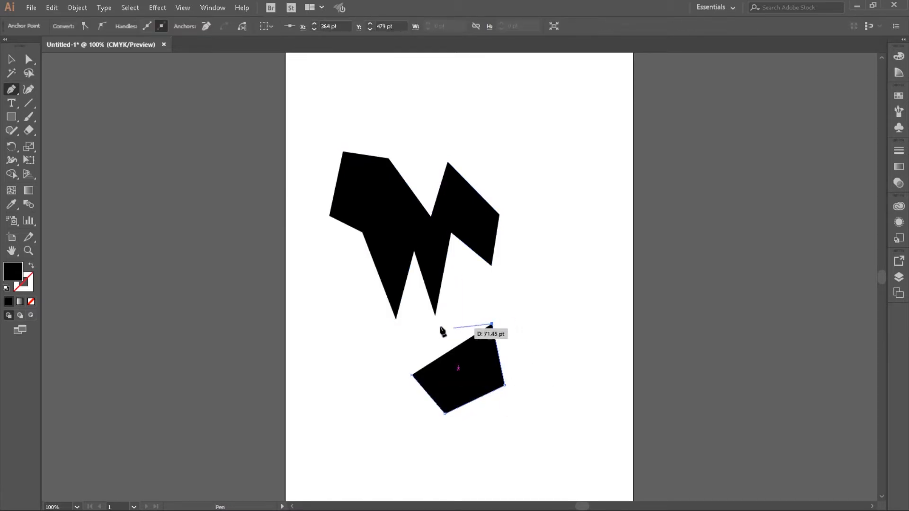
click(418, 324)
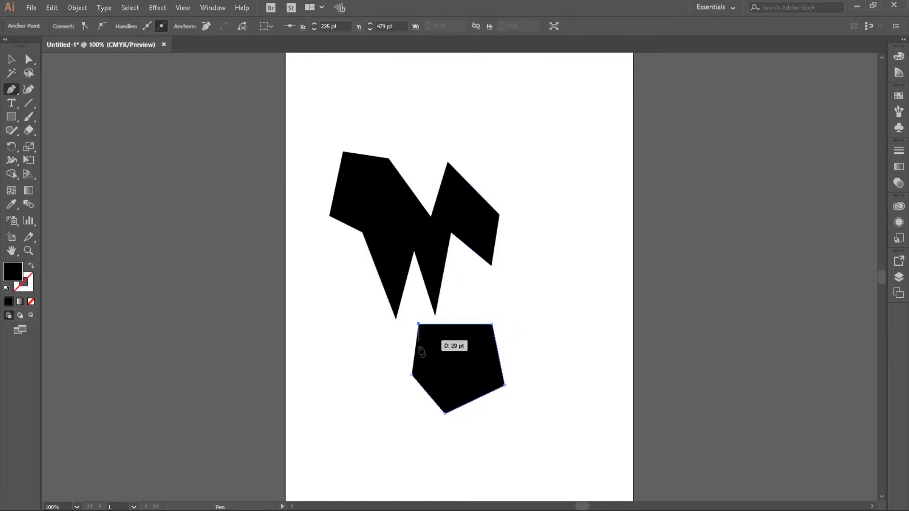
click(411, 376)
- Draw a closed straight-sided shape with a row of zigzag teeth along its lower edge, near the bottom of the artboard
click(329, 433)
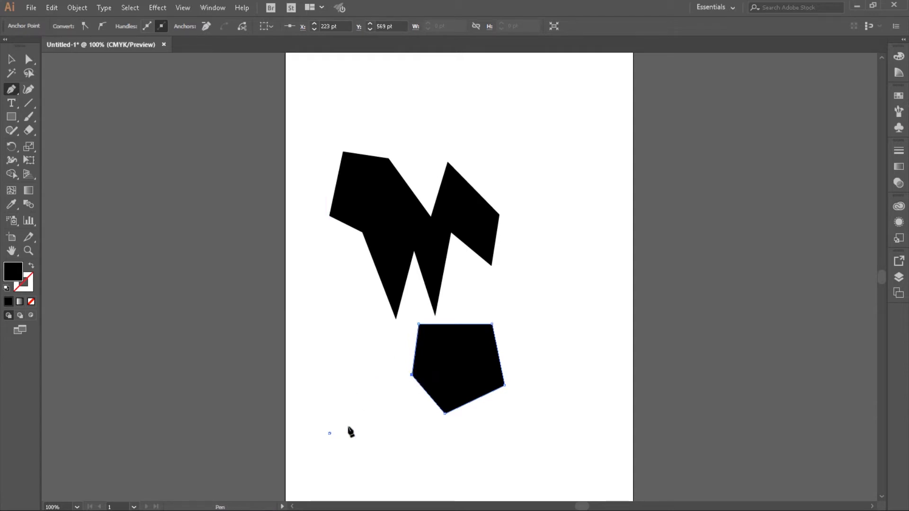
click(353, 421)
click(354, 435)
click(365, 421)
click(366, 445)
click(380, 434)
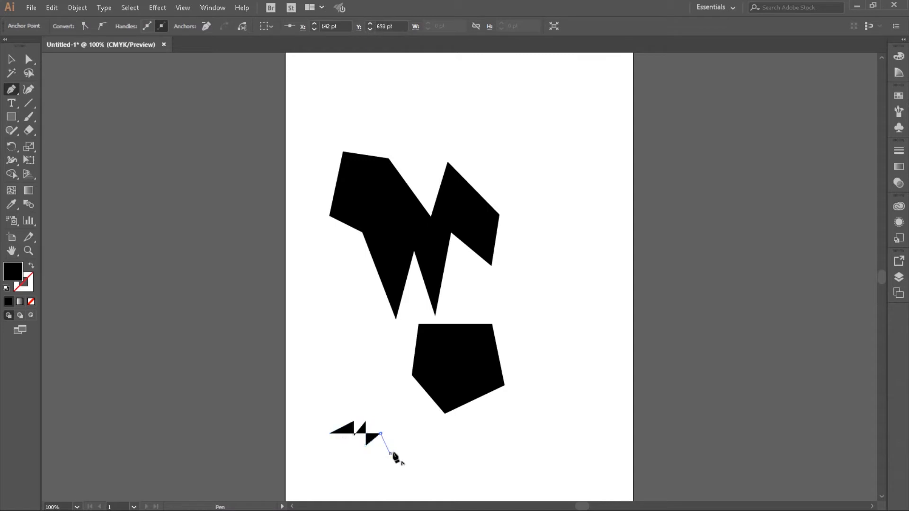
click(390, 454)
click(412, 441)
click(412, 454)
click(429, 438)
click(432, 451)
click(447, 435)
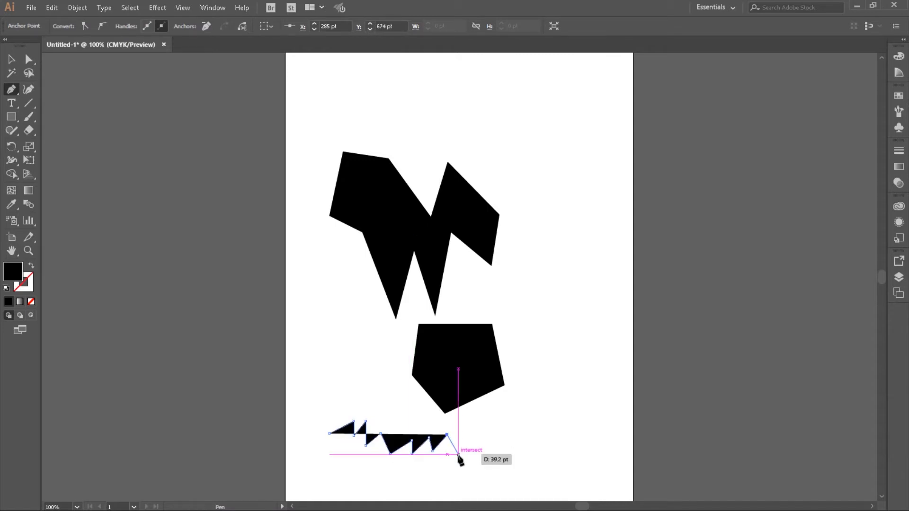
click(458, 454)
click(467, 437)
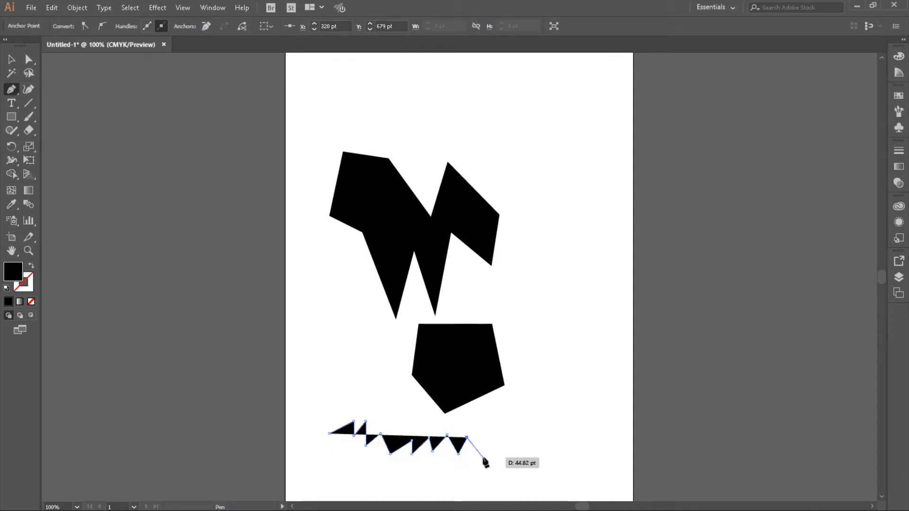
click(483, 456)
click(496, 433)
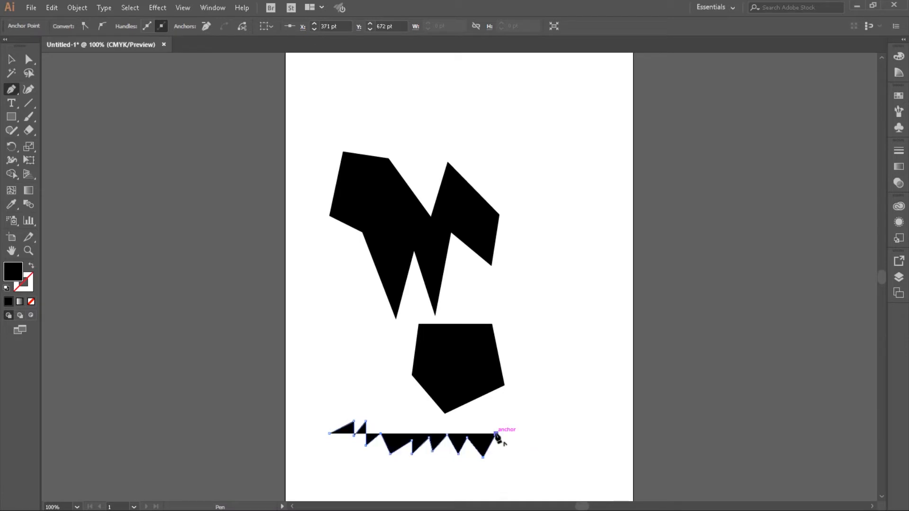
click(422, 421)
click(346, 385)
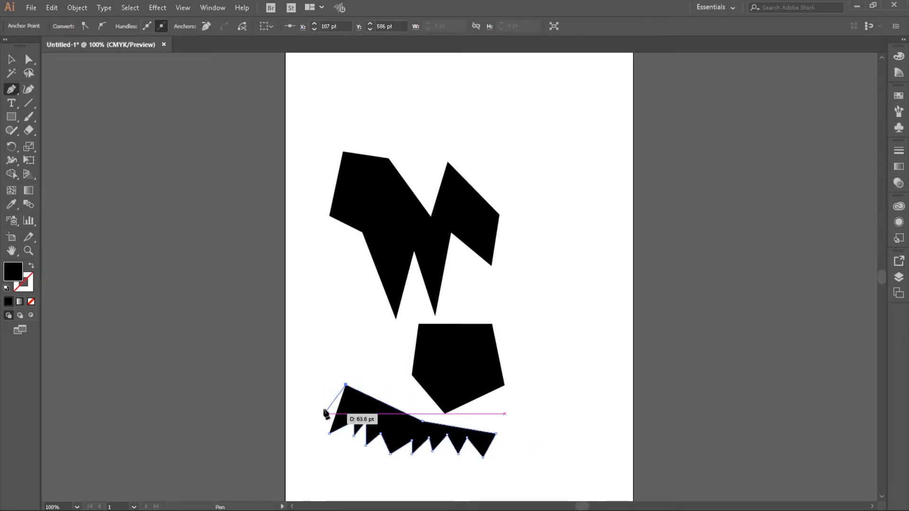
click(323, 408)
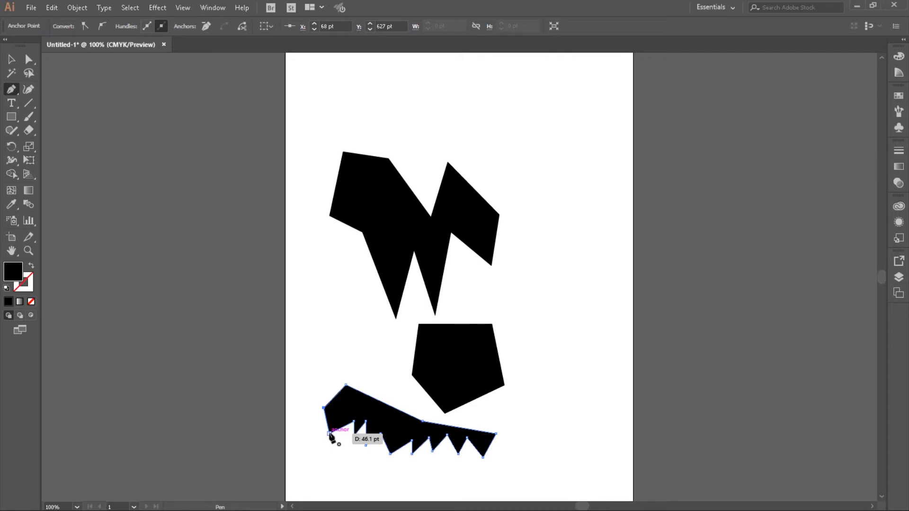
click(329, 433)
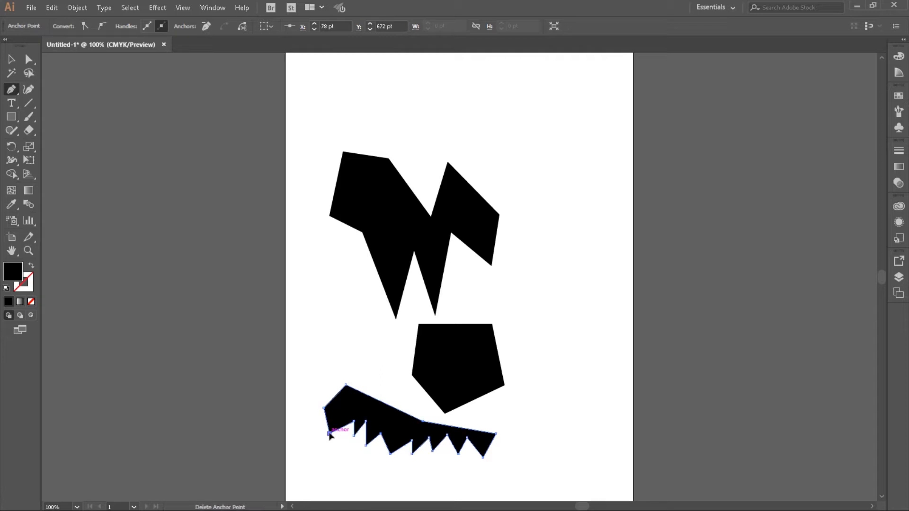
- Delete the jagged shape, the five-sided polygon and the saw-toothed shape from the artboard
click(11, 63)
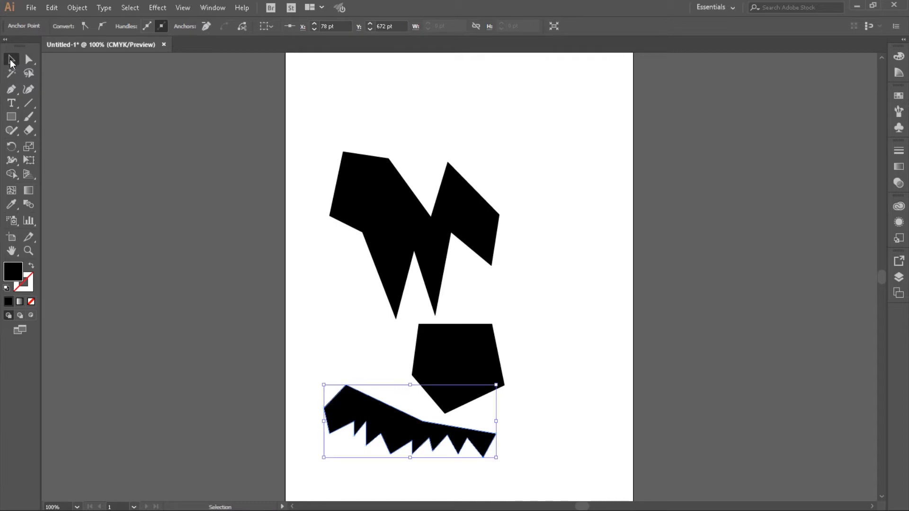
click(378, 213)
key(Delete)
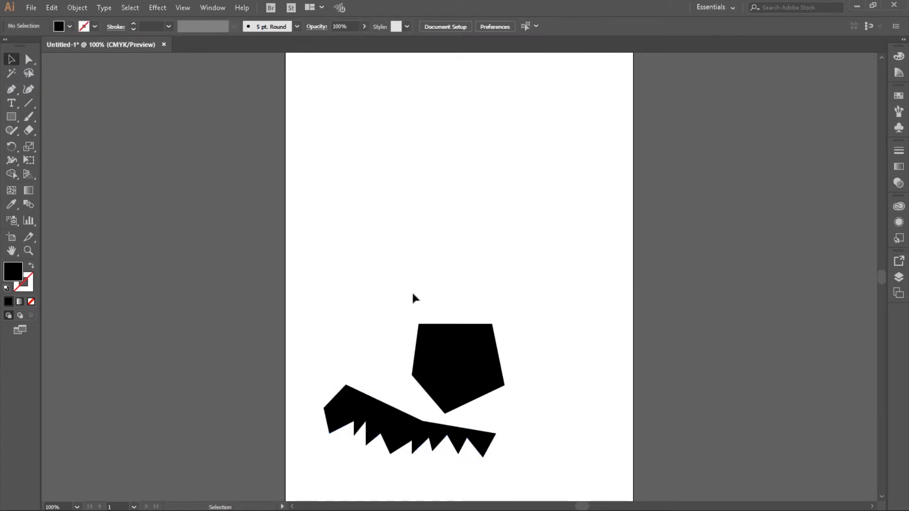
click(457, 367)
key(Delete)
click(369, 411)
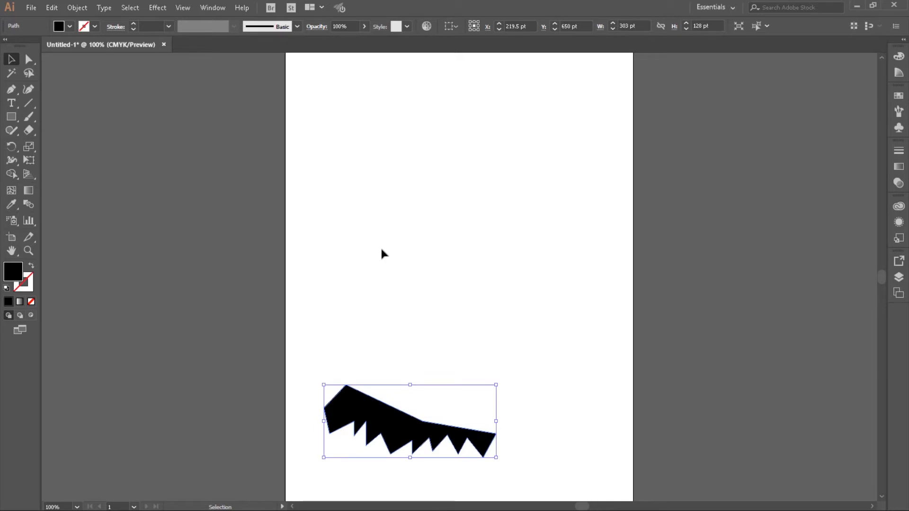
key(Delete)
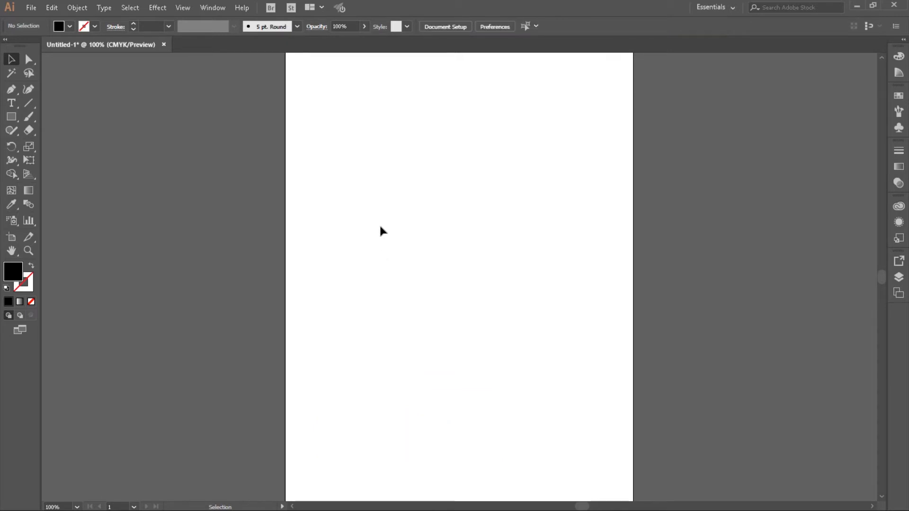
- Draw a closed six-sided polygon about 221 pt wide and 179 pt high in the middle of the artboard with the Pen tool
key(F6)
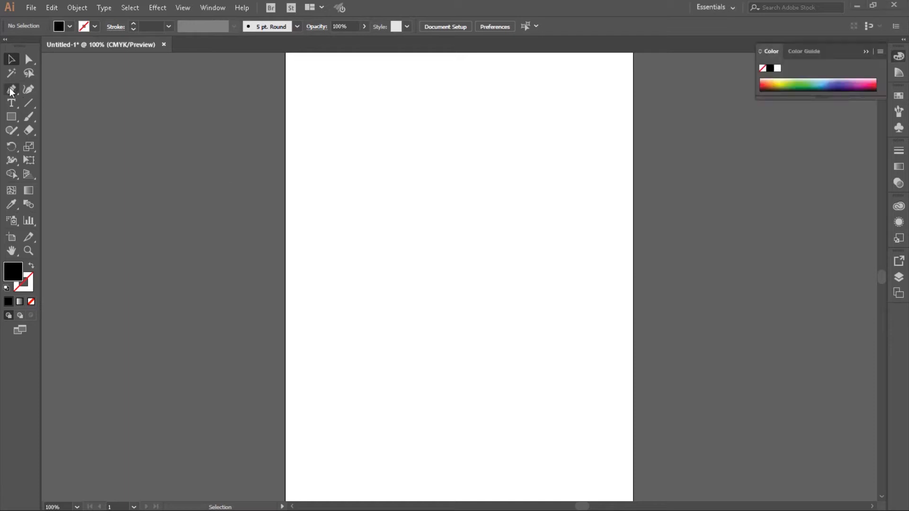
click(11, 90)
click(368, 263)
click(393, 311)
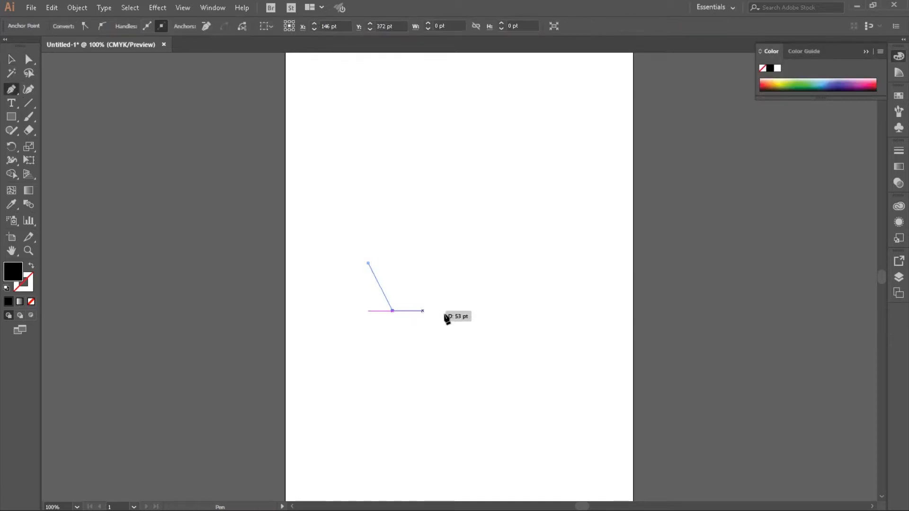
click(468, 315)
click(493, 270)
click(467, 214)
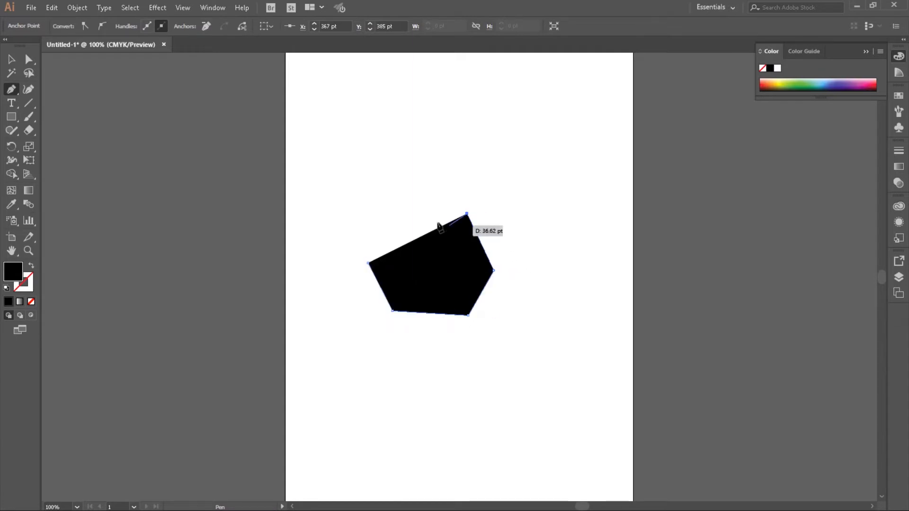
click(400, 214)
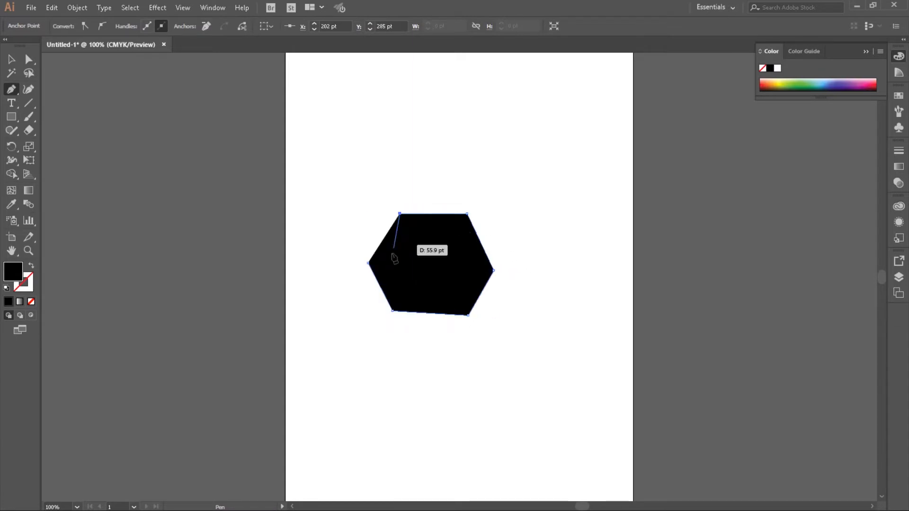
click(369, 263)
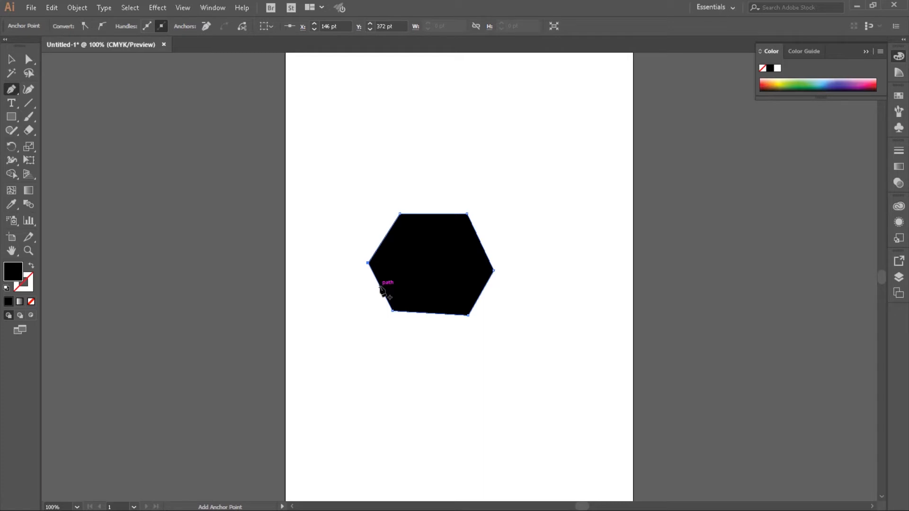
- Delete the six-sided polygon from the artboard
click(12, 59)
click(441, 293)
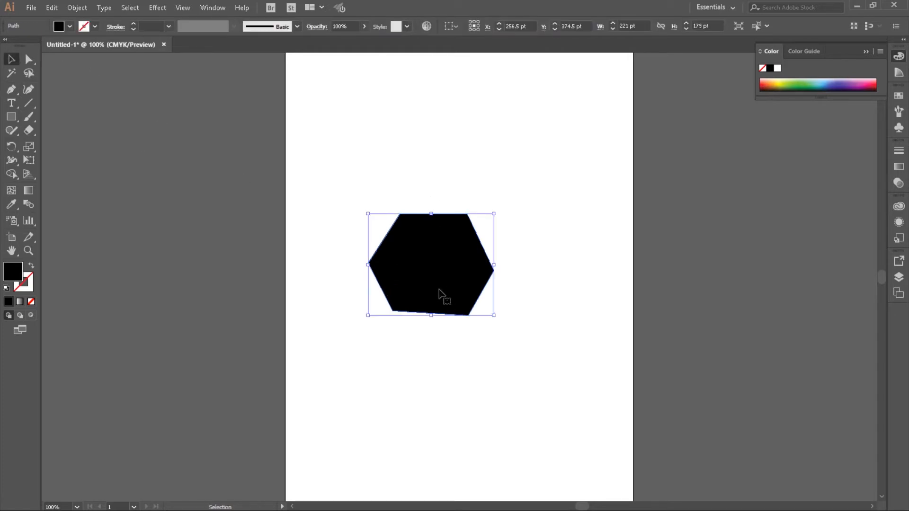
key(Delete)
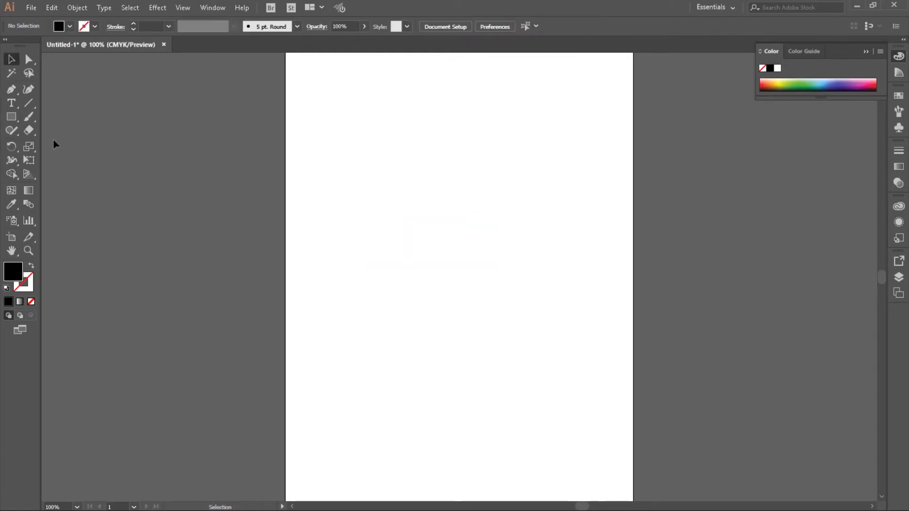
- Draw a closed, wavy curved shape about 390 pt wide and 258 pt high with the Pen tool in the upper half of the artboard
click(16, 89)
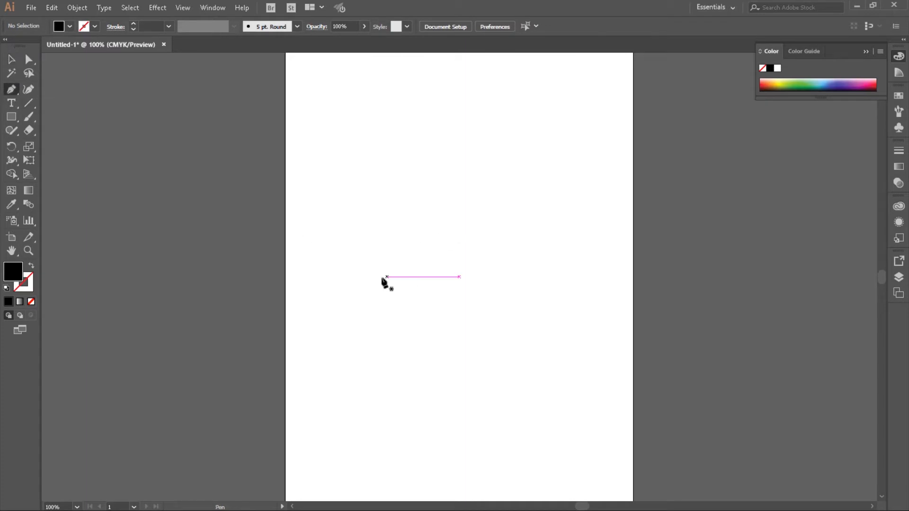
drag(374, 258, 386, 266)
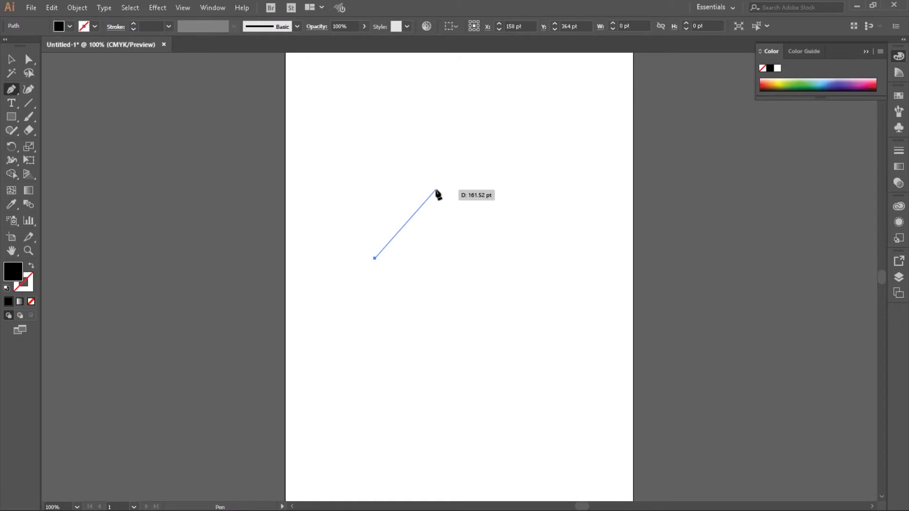
drag(436, 189, 531, 205)
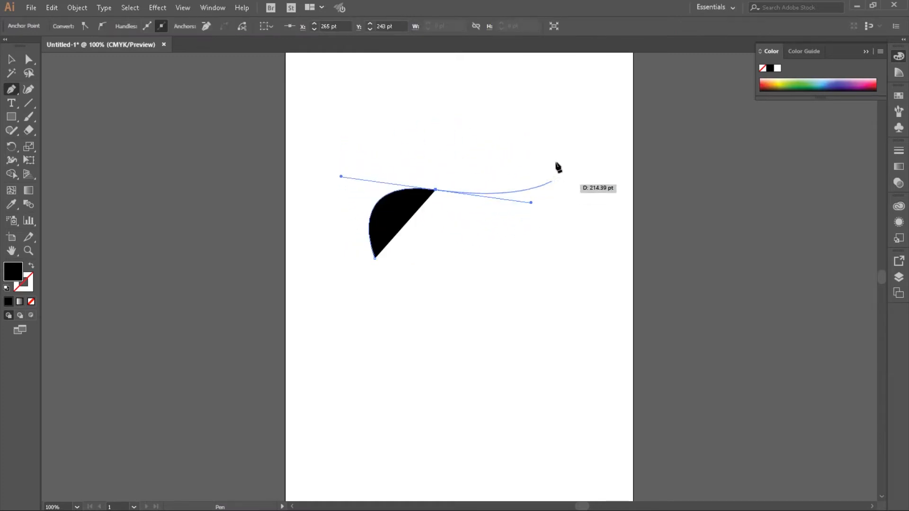
drag(551, 158, 550, 127)
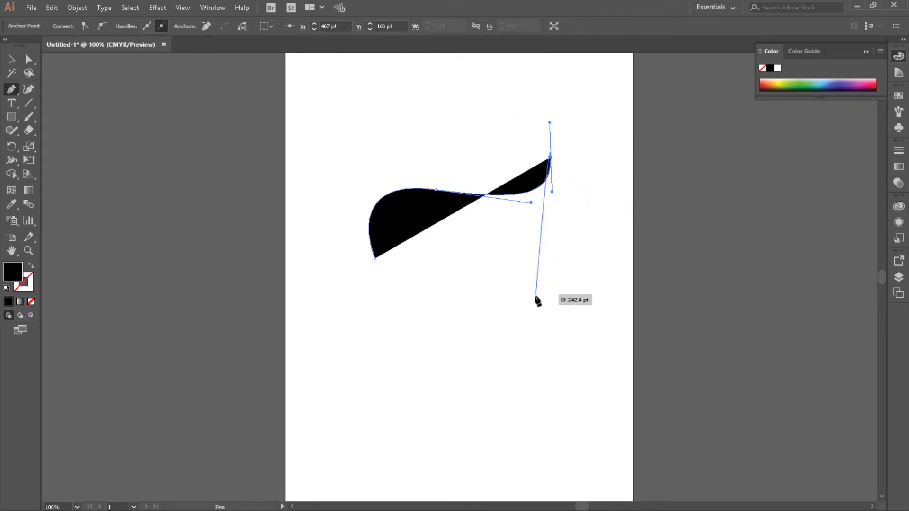
drag(591, 172, 585, 233)
drag(504, 263, 445, 218)
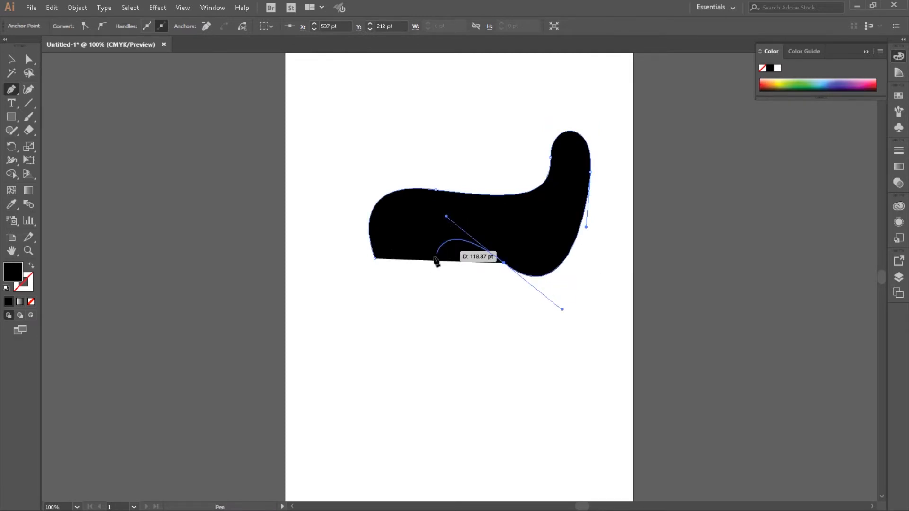
drag(407, 268, 383, 293)
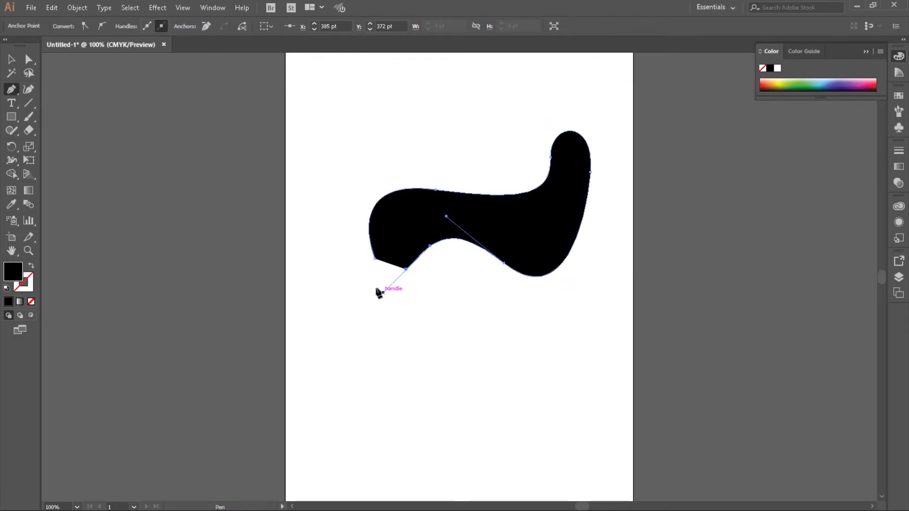
drag(374, 259, 377, 263)
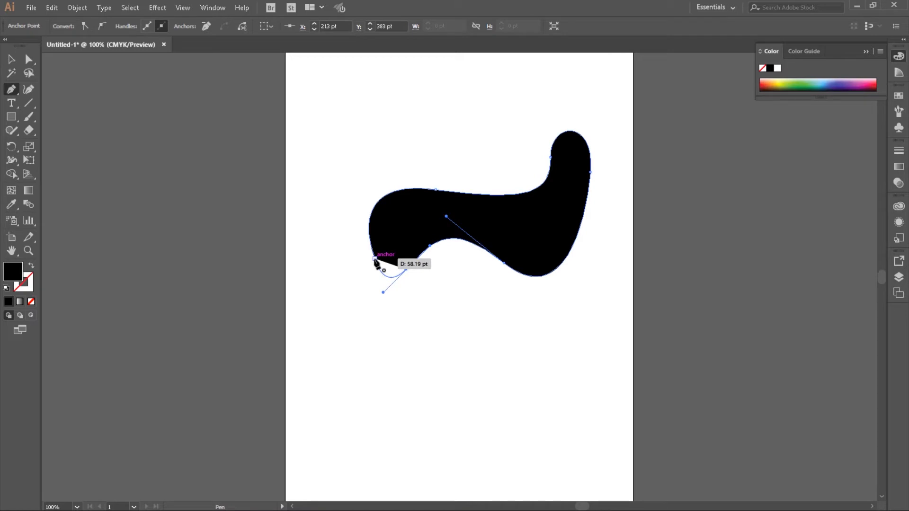
click(375, 259)
click(12, 60)
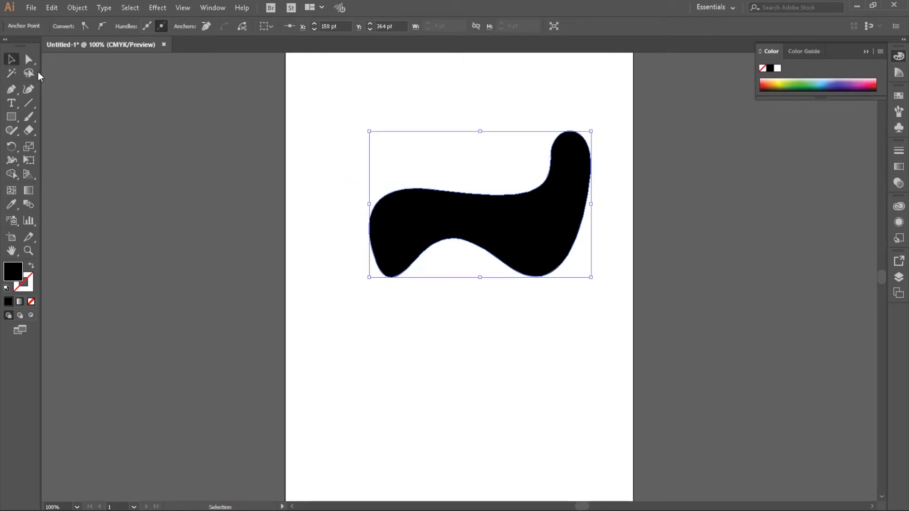
click(533, 352)
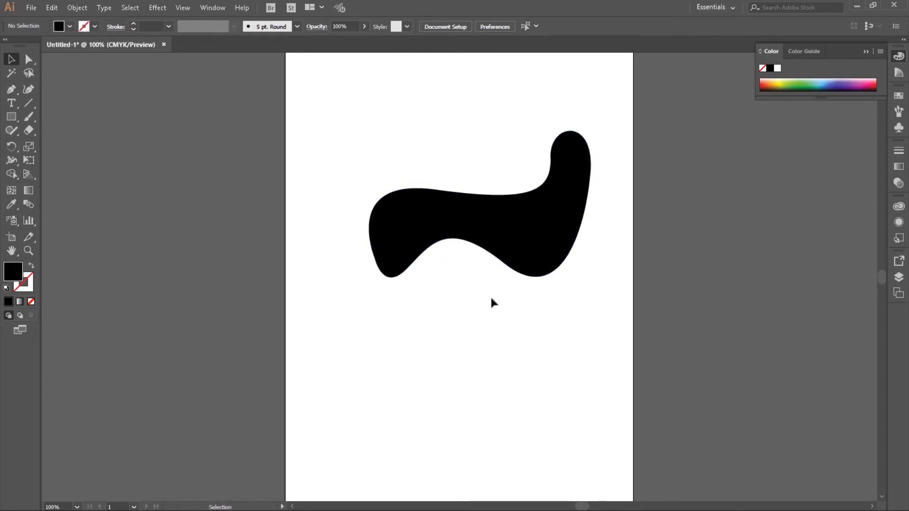
- Draw a closed Pen tool shape mixing straight and curved segments below the wavy shape, starting at about X 179 pt, Y 561 pt
click(15, 92)
click(386, 369)
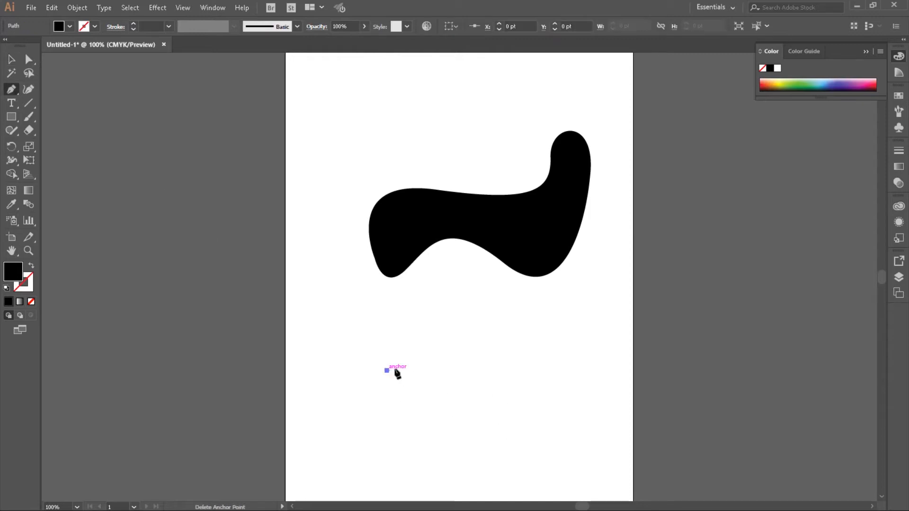
drag(455, 317, 474, 364)
click(502, 377)
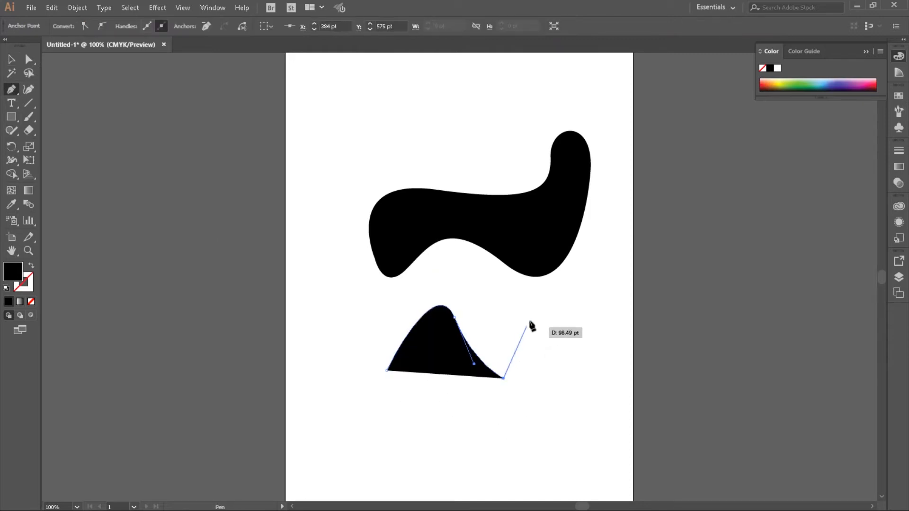
click(529, 321)
drag(558, 403, 446, 473)
click(444, 471)
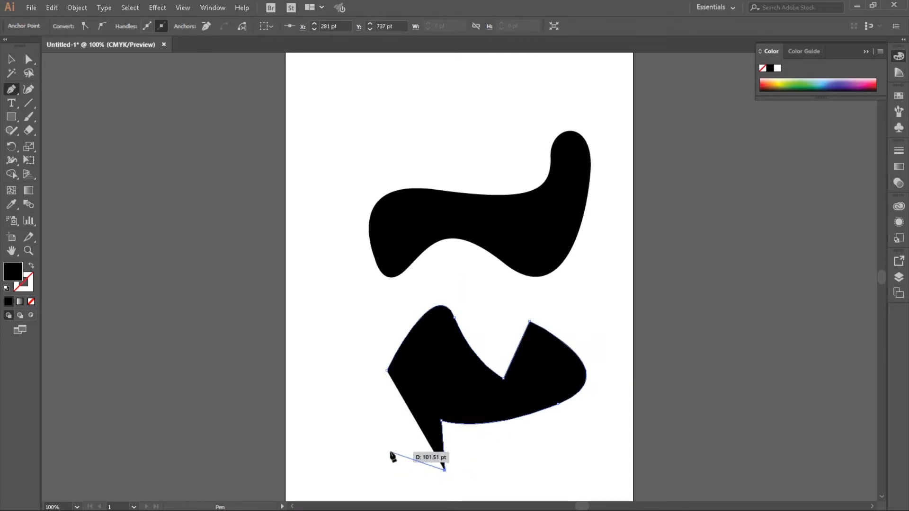
click(390, 452)
drag(408, 414, 376, 396)
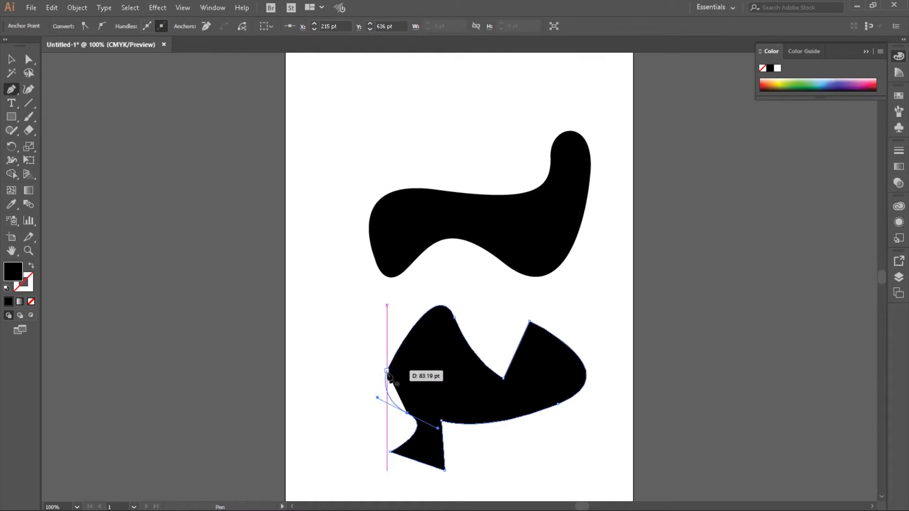
click(387, 371)
click(11, 58)
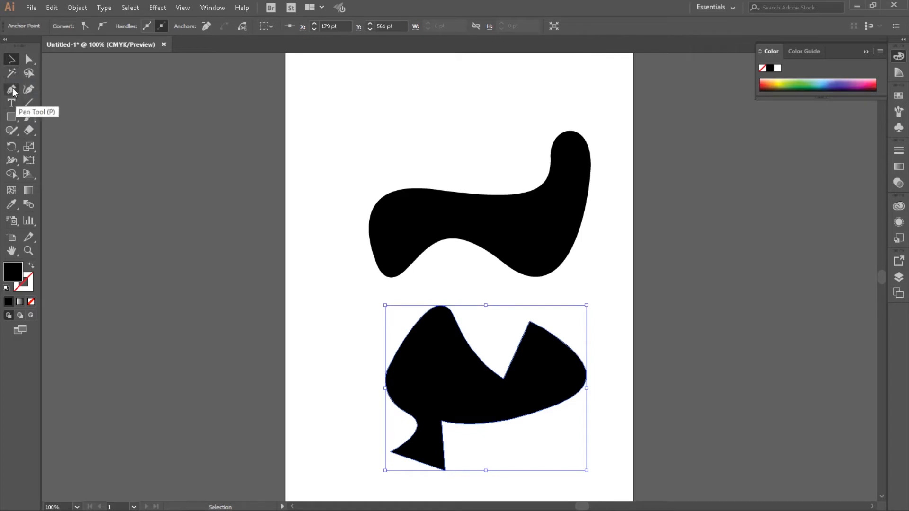
click(13, 62)
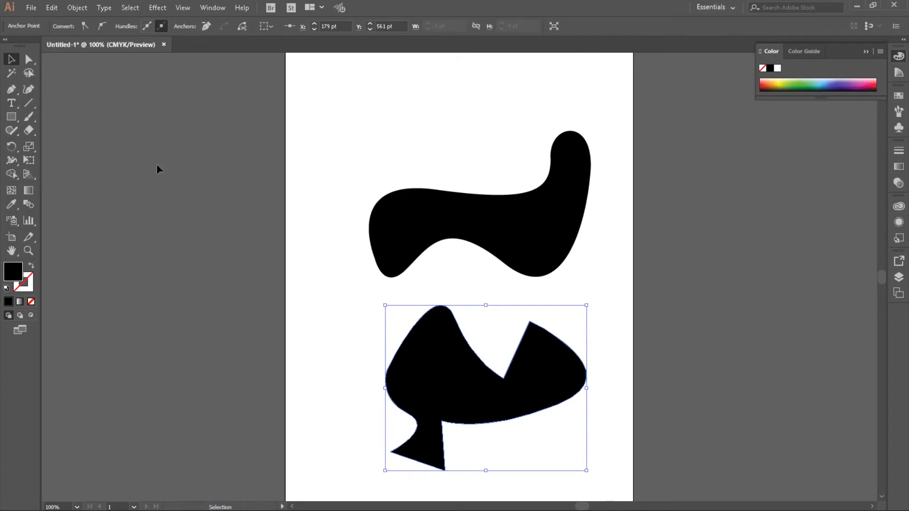
- Delete the wavy curved shape and the mixed straight-and-curved shape from the artboard
click(517, 232)
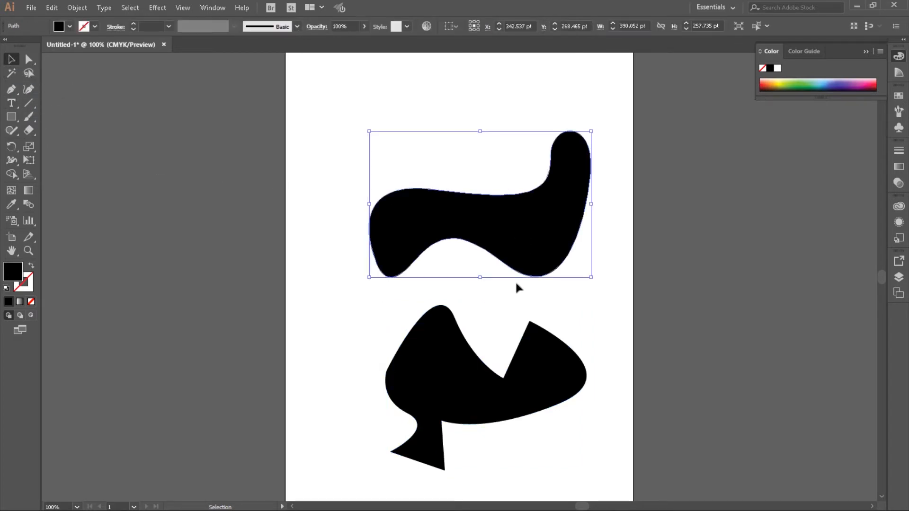
key(Delete)
click(443, 376)
key(Delete)
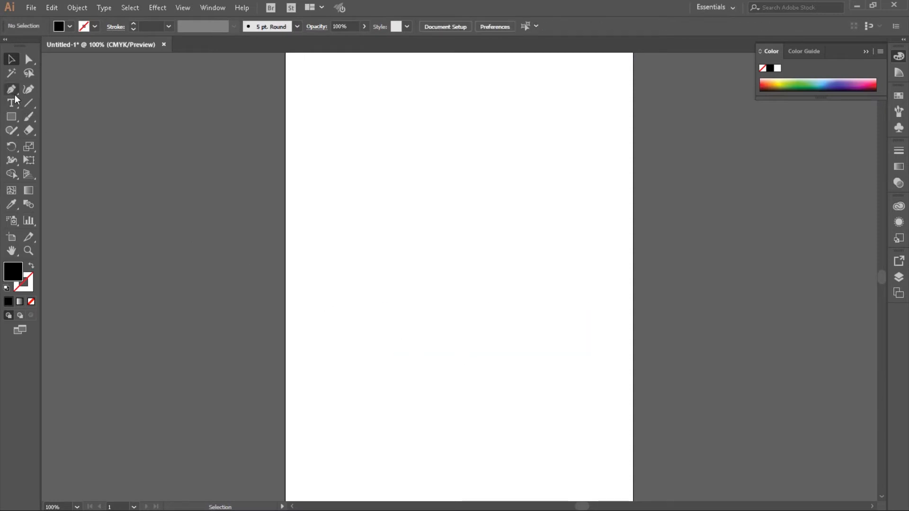
- Draw a closed, tilted four-sided shape with the Pen tool, starting at about X 250 pt, Y 180 pt with a first side about 120 pt long
drag(12, 89, 59, 103)
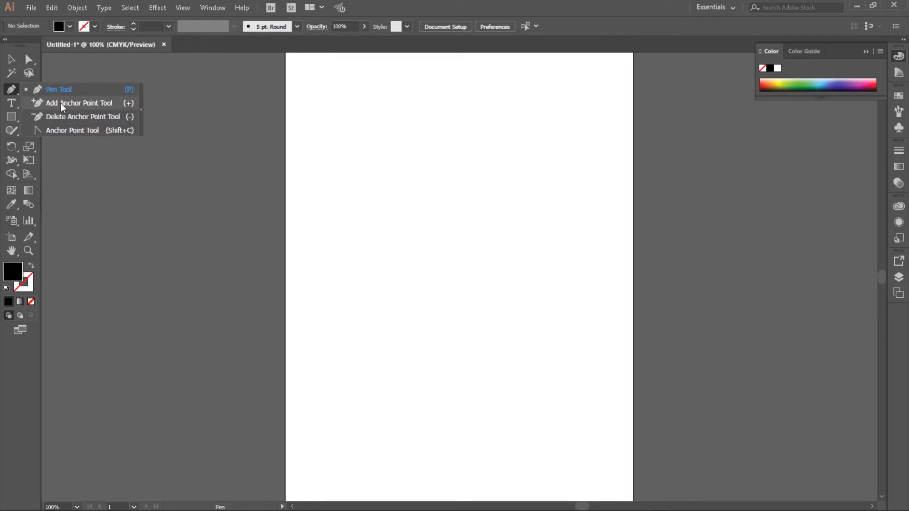
drag(61, 104, 61, 116)
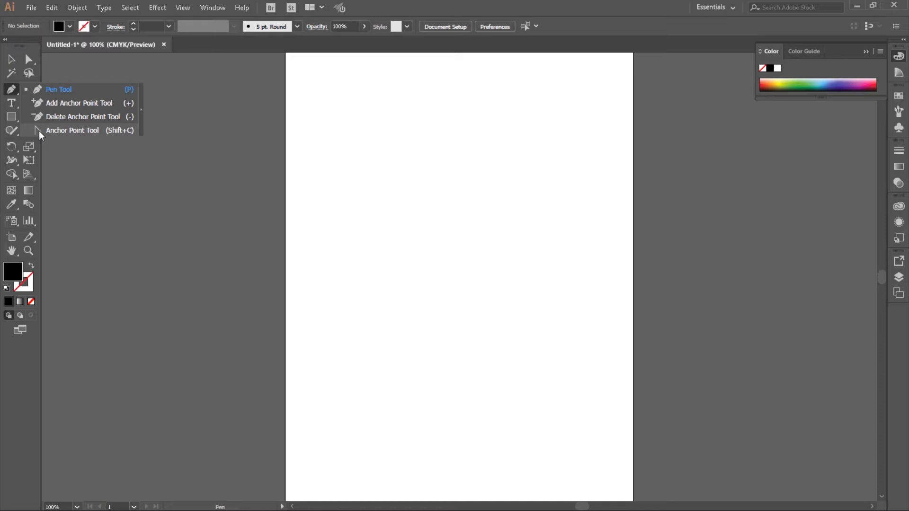
click(49, 88)
click(427, 154)
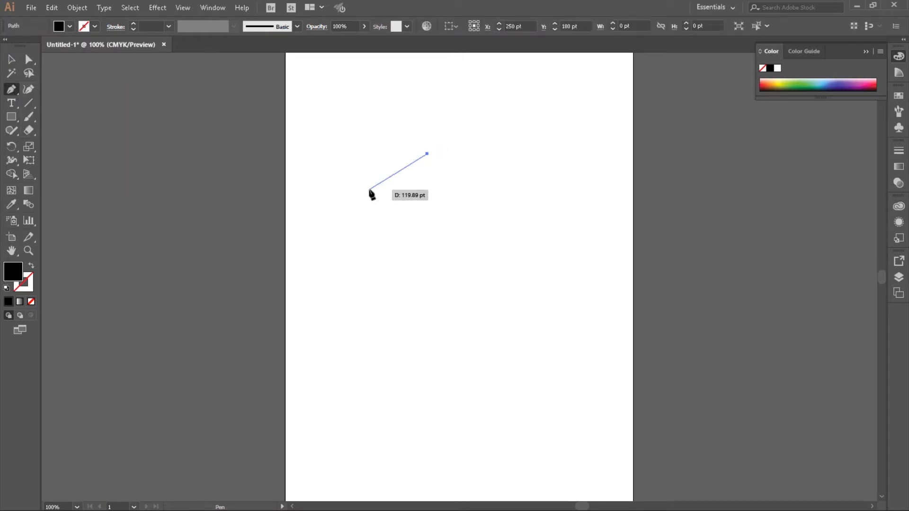
click(369, 190)
click(401, 244)
click(462, 203)
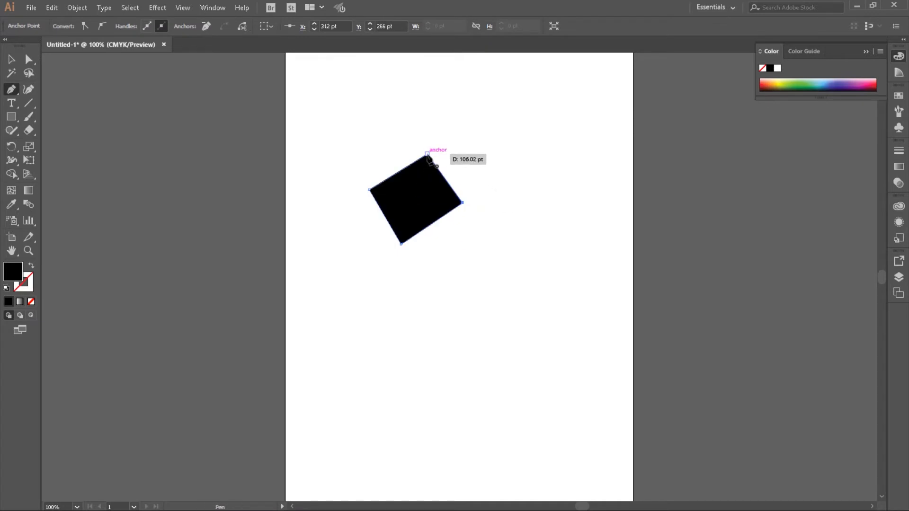
click(427, 154)
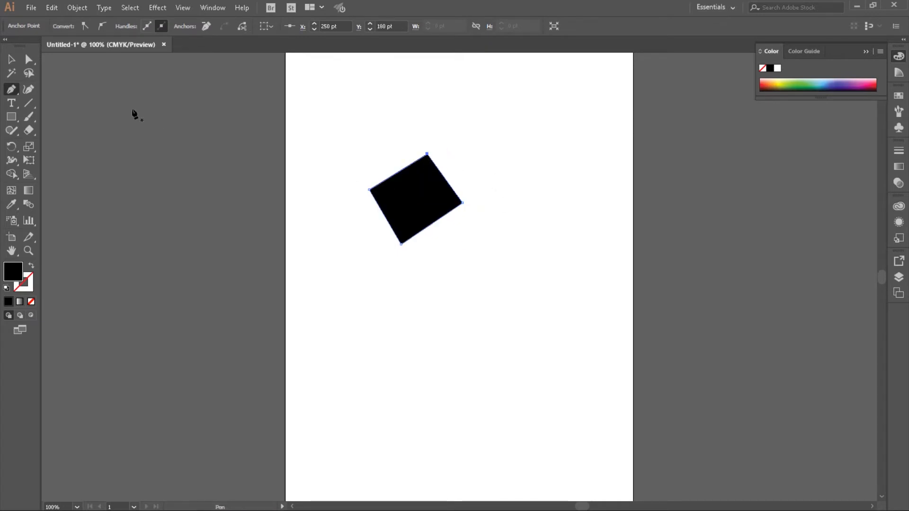
- Convert all four corners of the four-sided shape to smooth points with the Anchor Point tool, bending its sides into a mushroom-like outline
click(13, 89)
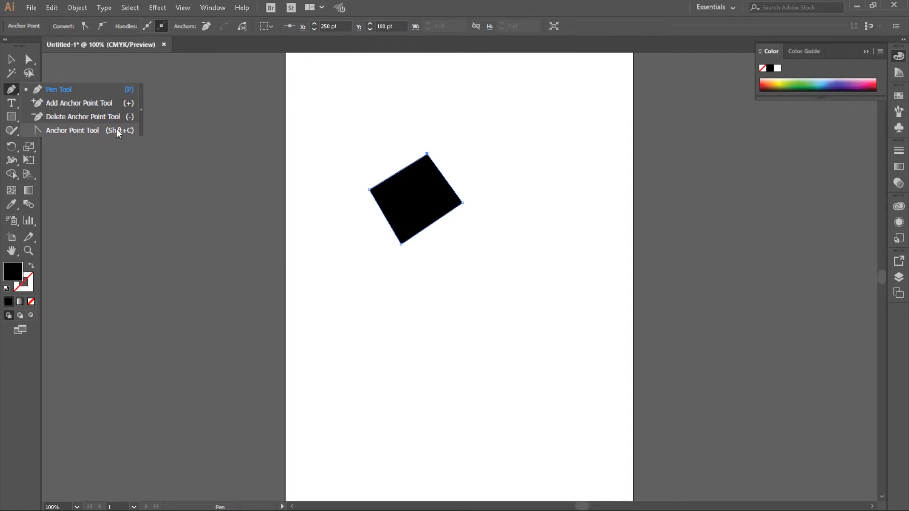
click(55, 131)
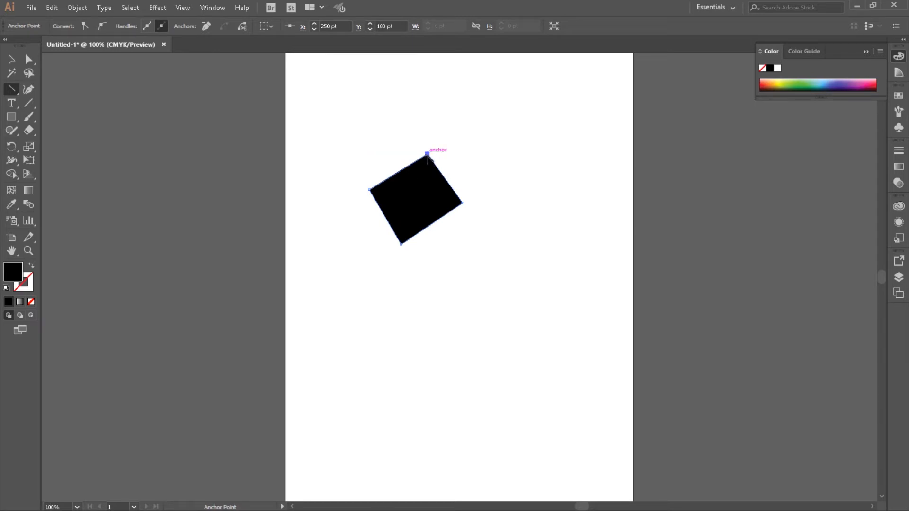
drag(427, 154, 385, 141)
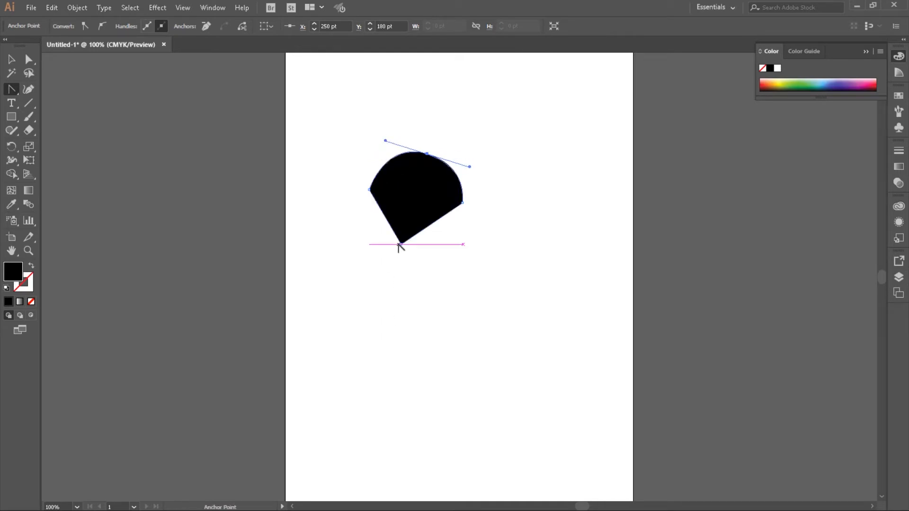
drag(400, 245, 447, 252)
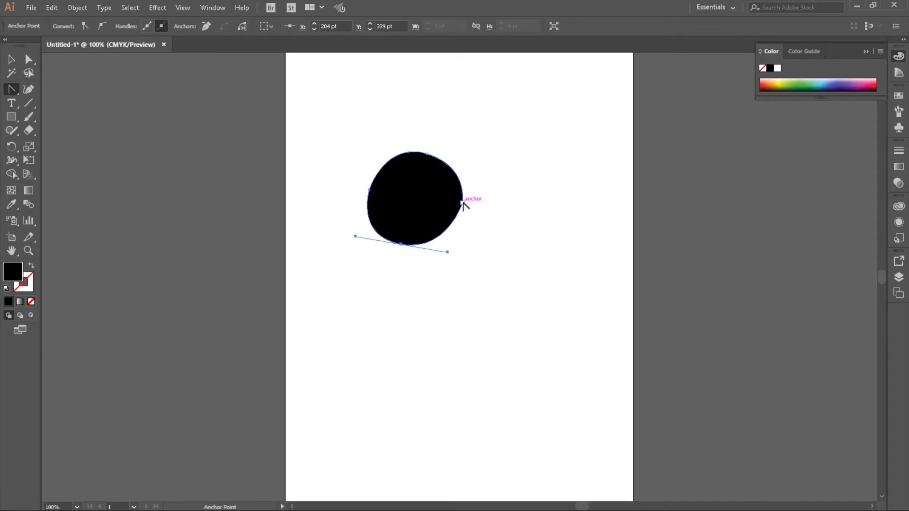
drag(462, 203, 507, 209)
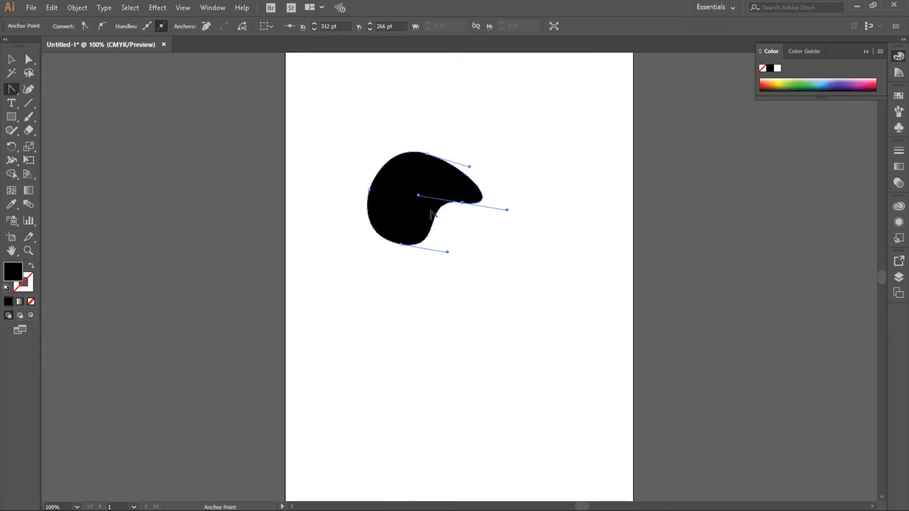
drag(369, 189, 418, 210)
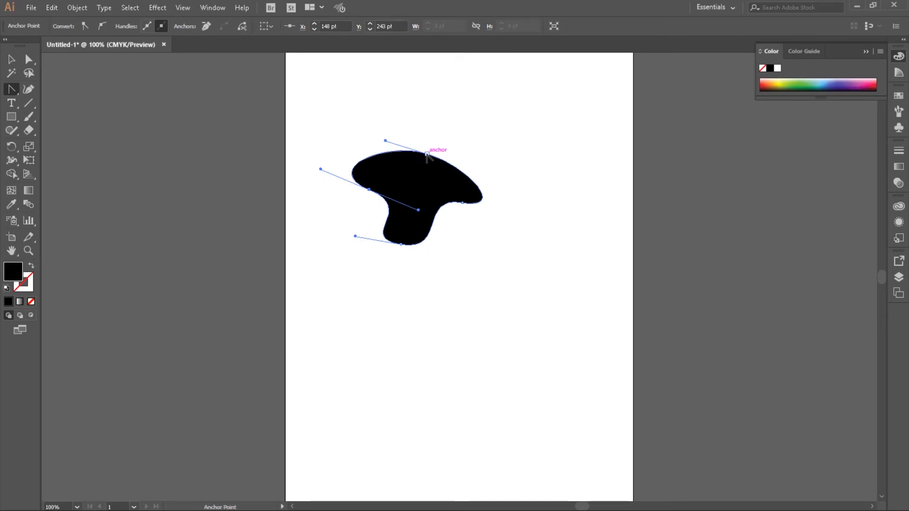
- Convert the four smooth points of the mushroom-like shape back to corner points
click(427, 154)
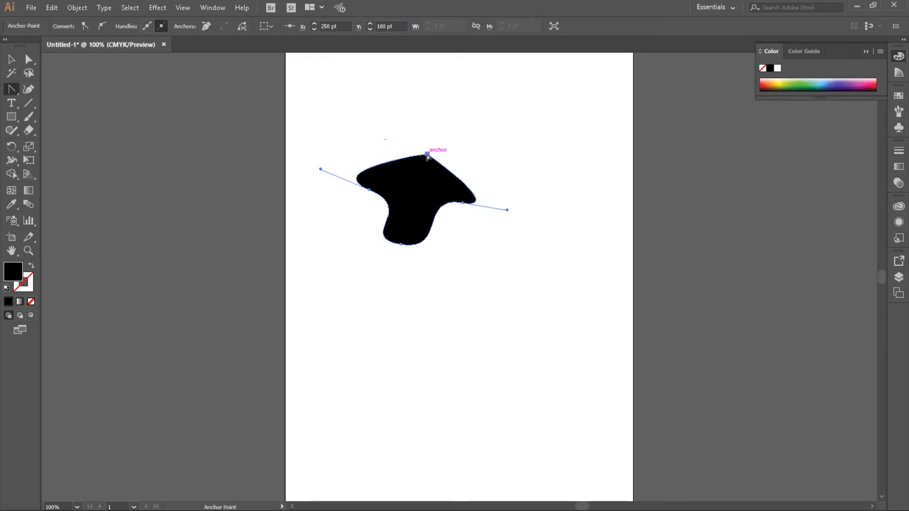
click(369, 190)
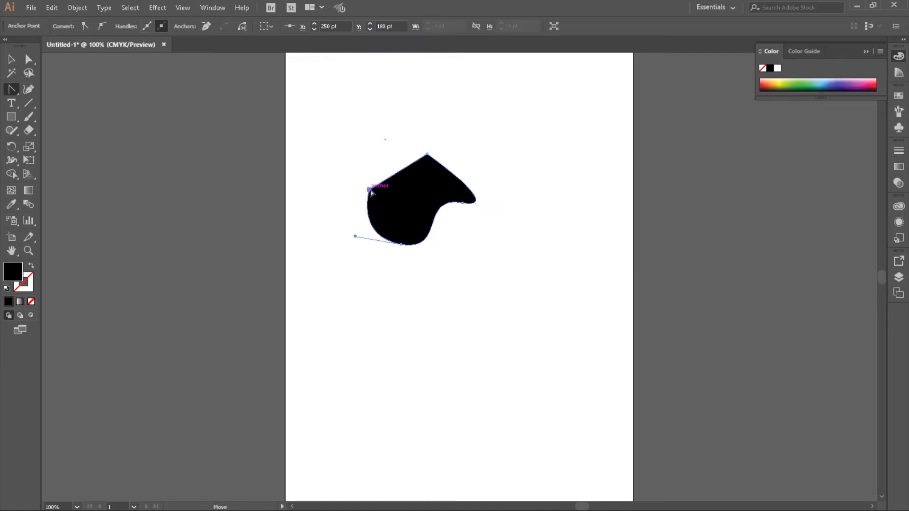
click(462, 203)
click(401, 245)
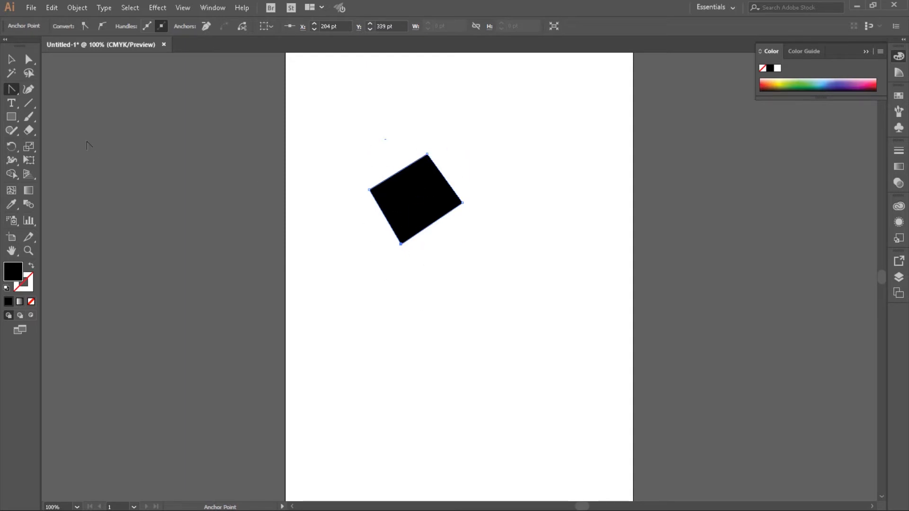
- Draw a closed Pen tool shape with two straight sides and a curved lobe below the four-sided shape, starting at about X 270 pt, Y 406 pt
drag(11, 89, 55, 91)
click(437, 283)
click(411, 326)
click(465, 368)
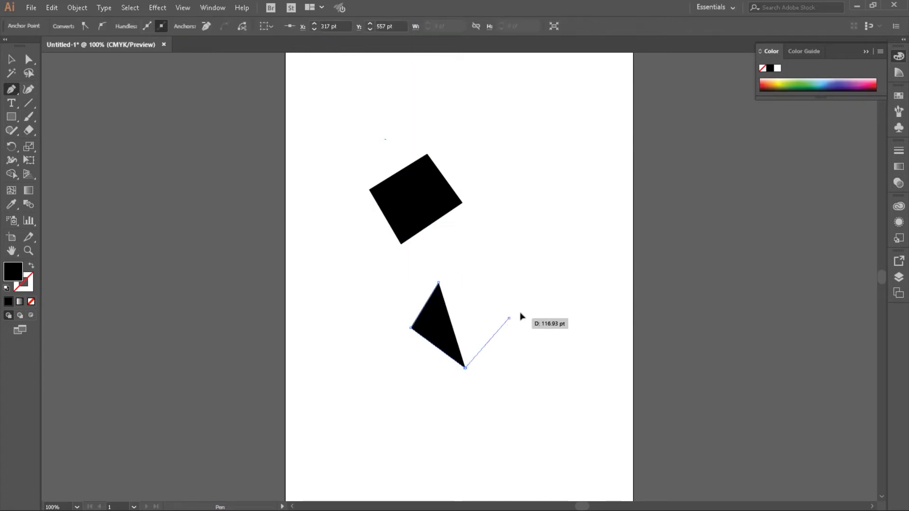
drag(509, 318, 486, 246)
drag(466, 277, 474, 298)
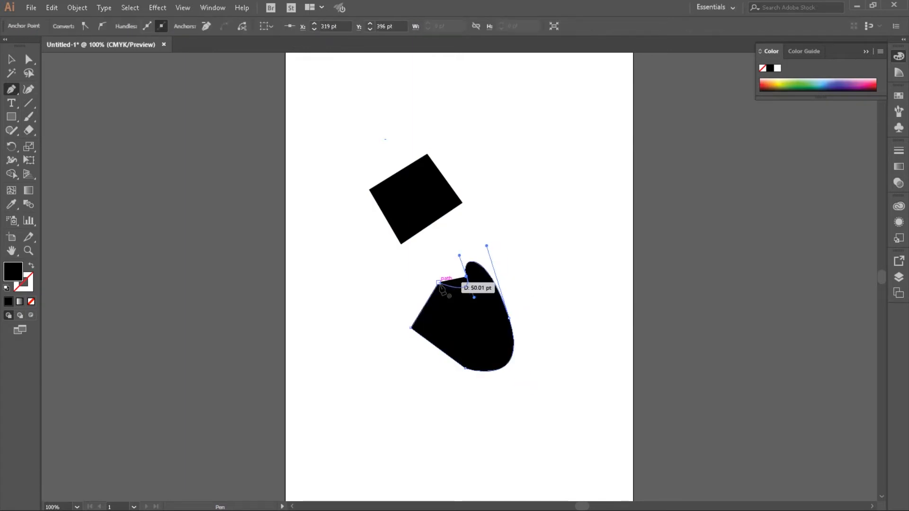
click(438, 283)
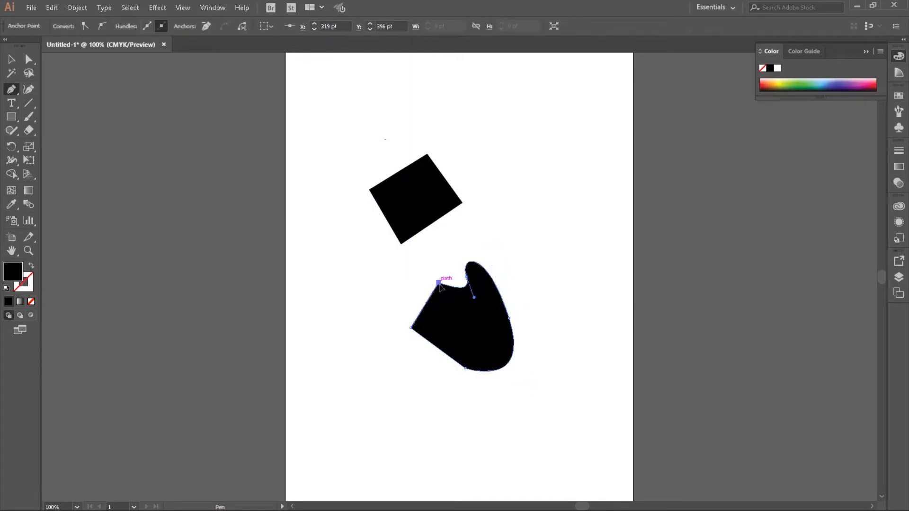
click(10, 91)
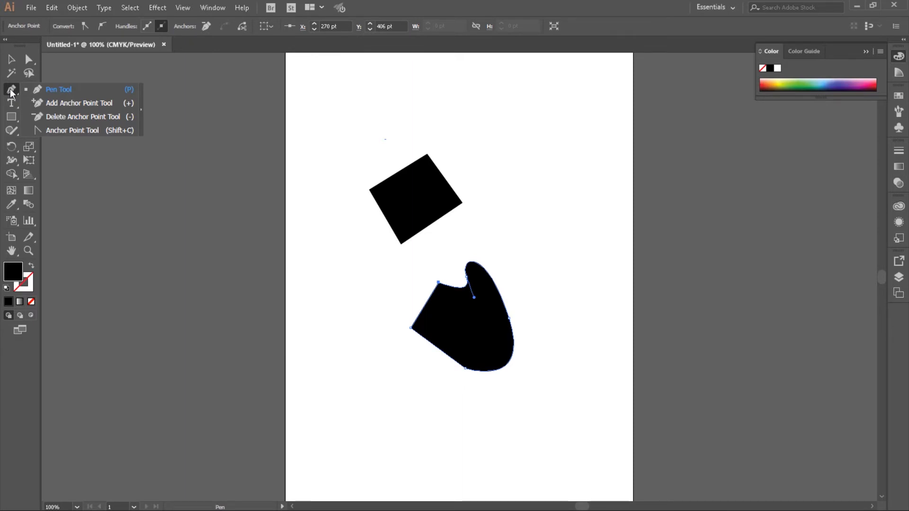
- Move the tilted four-sided shape up and left, and move the lobed shape's centre to about X 295 pt, Y 434 pt
click(29, 61)
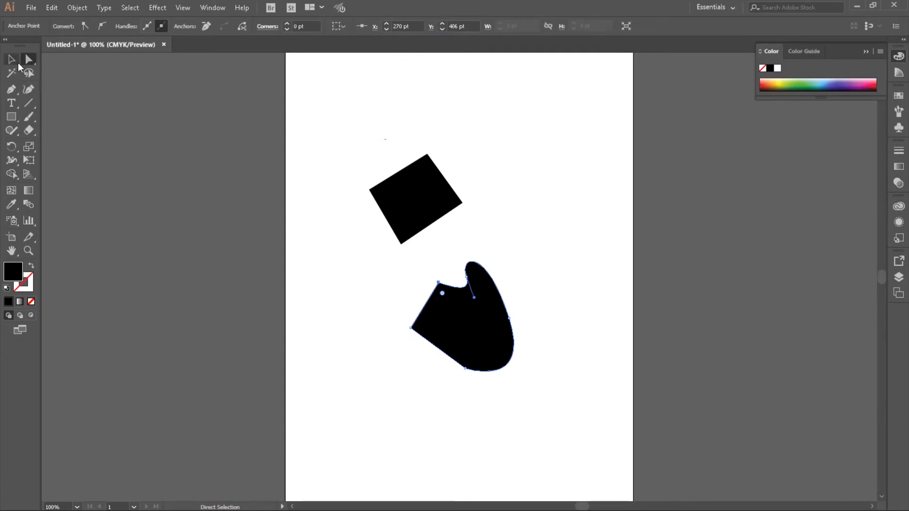
click(12, 61)
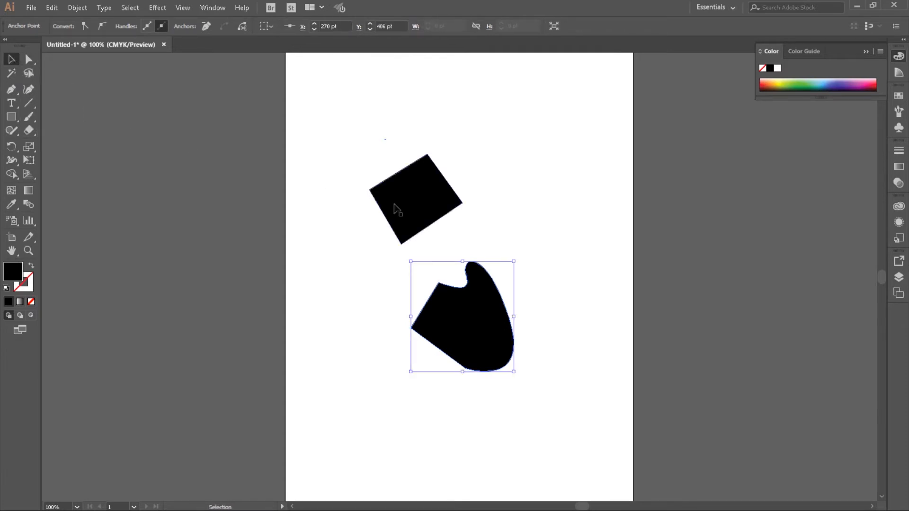
click(421, 211)
drag(432, 188, 380, 150)
click(465, 330)
drag(466, 330, 514, 253)
drag(514, 252, 457, 313)
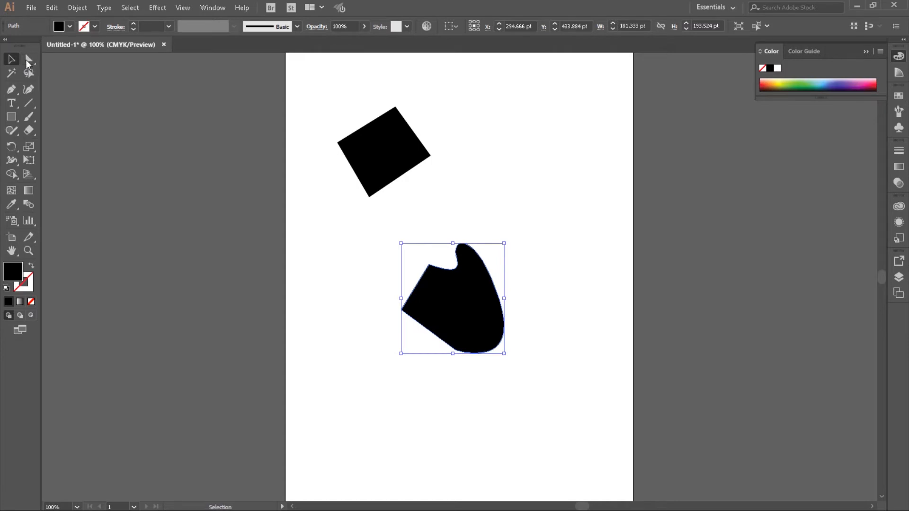
- Bend the lobed shape's left and bottom corners into smooth points with the Anchor Point tool
click(28, 58)
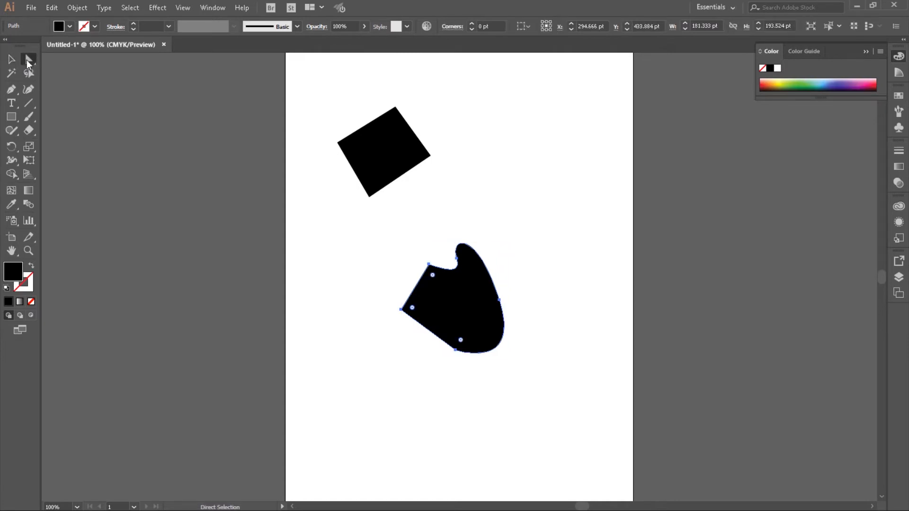
click(428, 263)
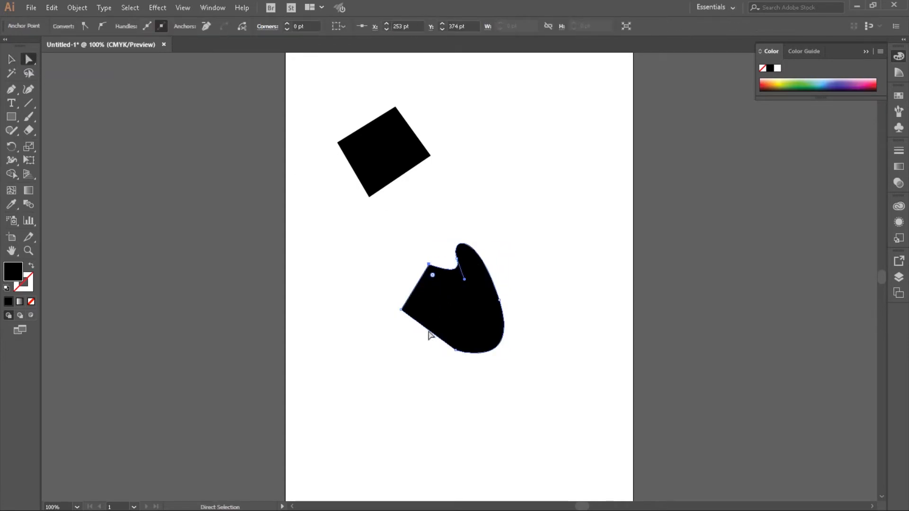
click(12, 91)
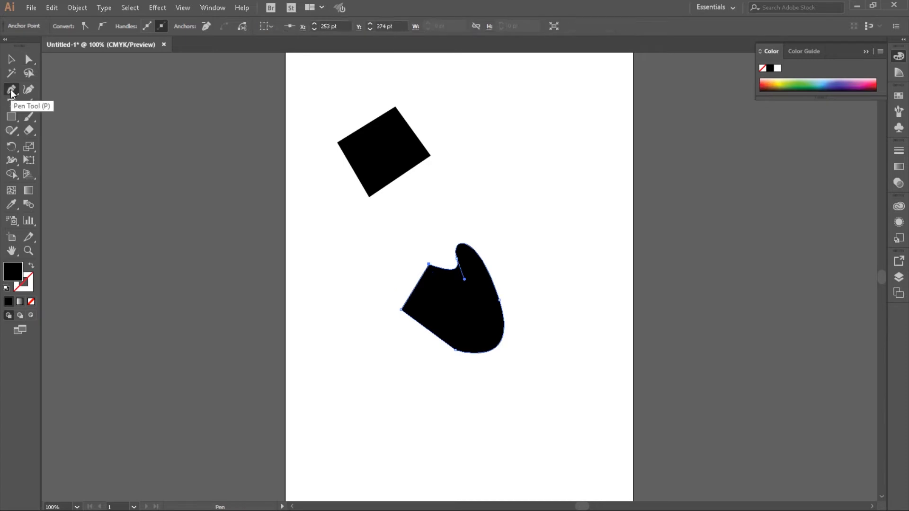
click(12, 91)
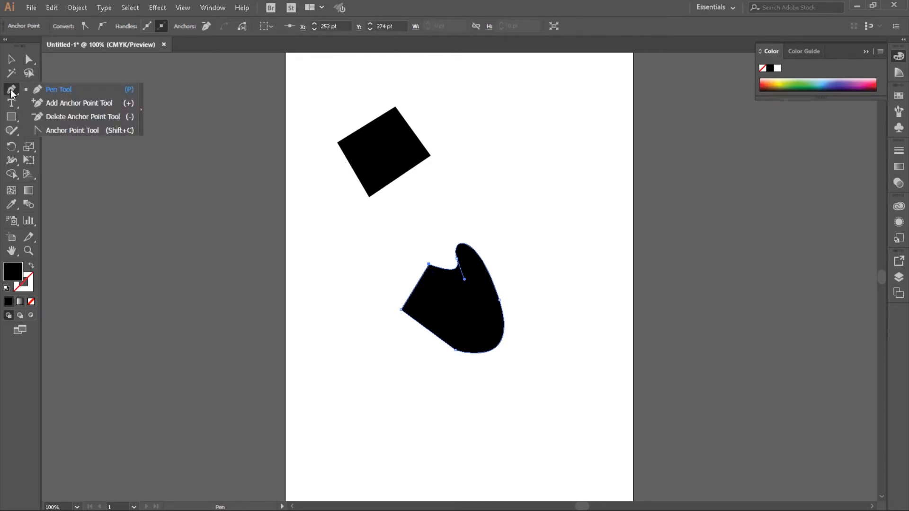
click(56, 130)
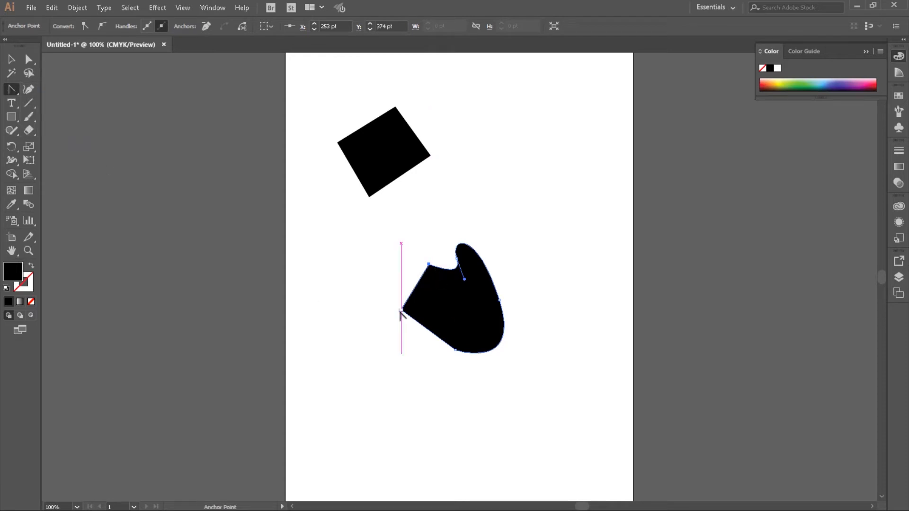
drag(402, 309, 444, 303)
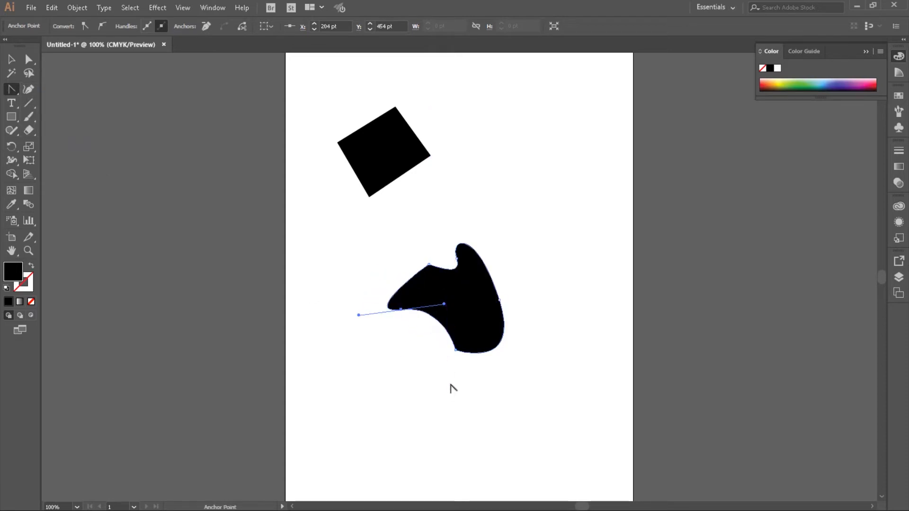
drag(455, 350, 487, 320)
- Convert the lobed shape's left, bottom, right and top smooth points to corner points for a straight-sided, five-point outline
click(455, 350)
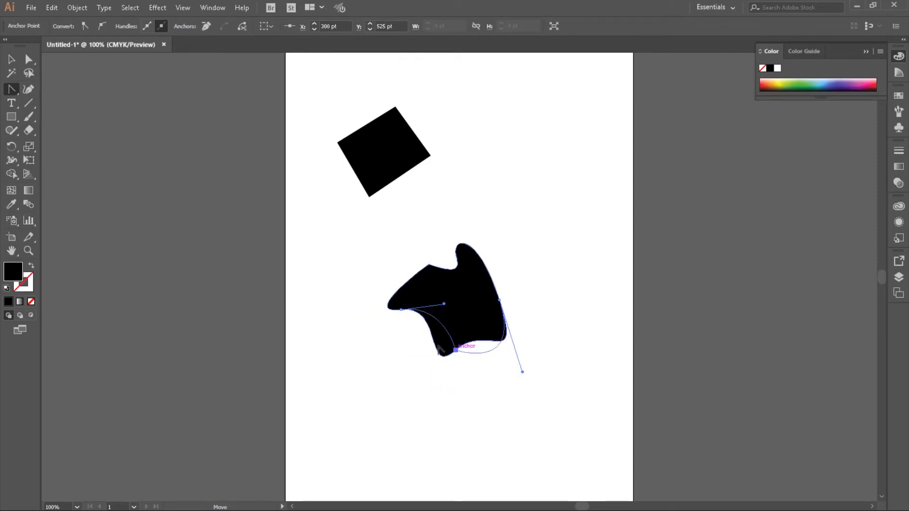
click(401, 309)
click(500, 300)
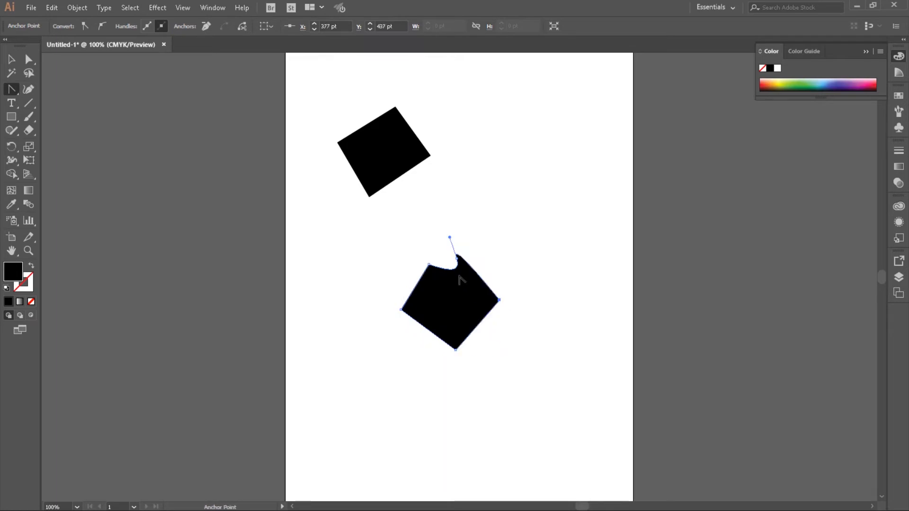
click(456, 256)
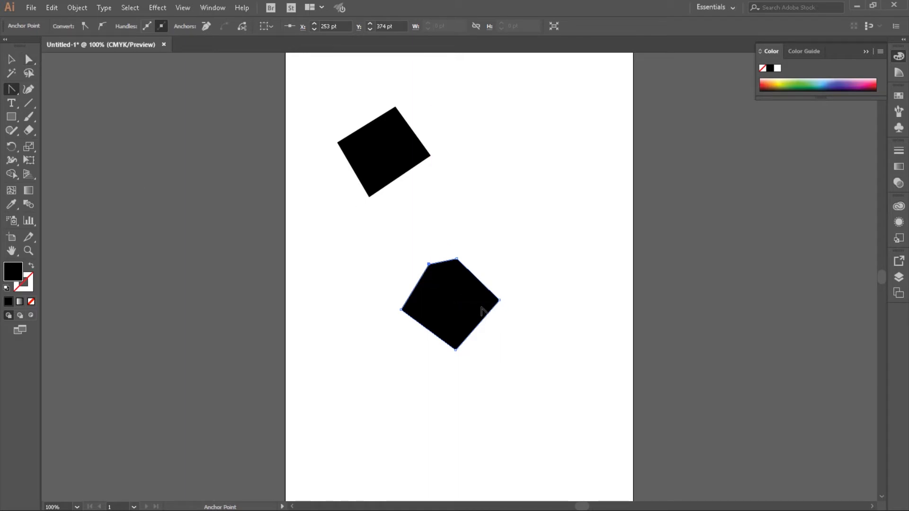
- Add anchor points near the middle of the five-sided shape's four long sides with the Add Anchor Point tool
click(13, 95)
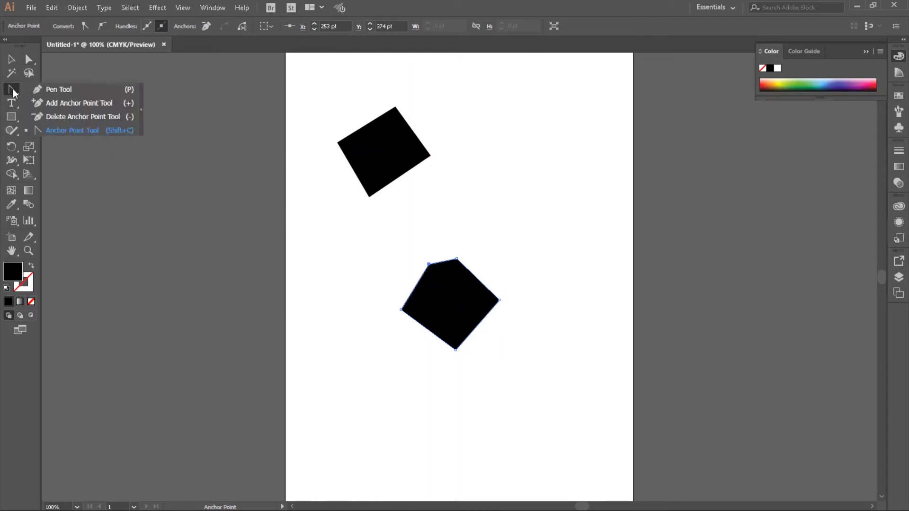
click(67, 103)
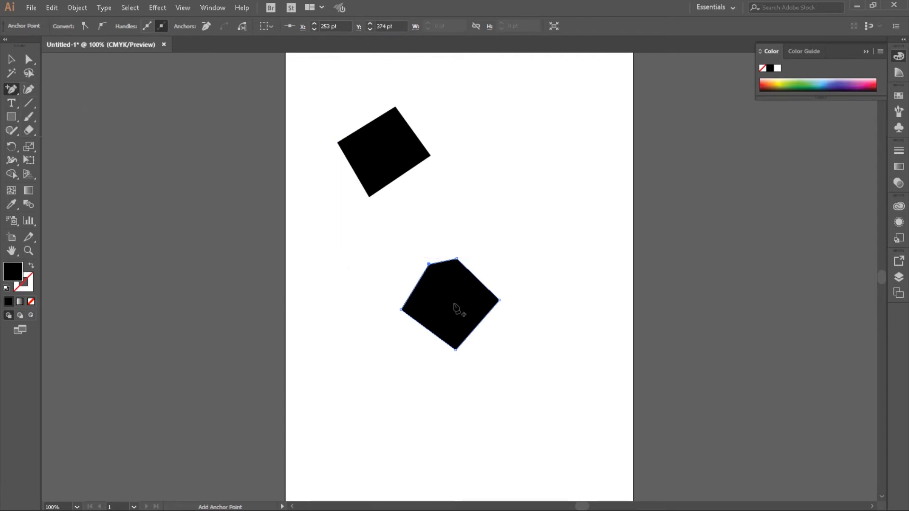
click(478, 280)
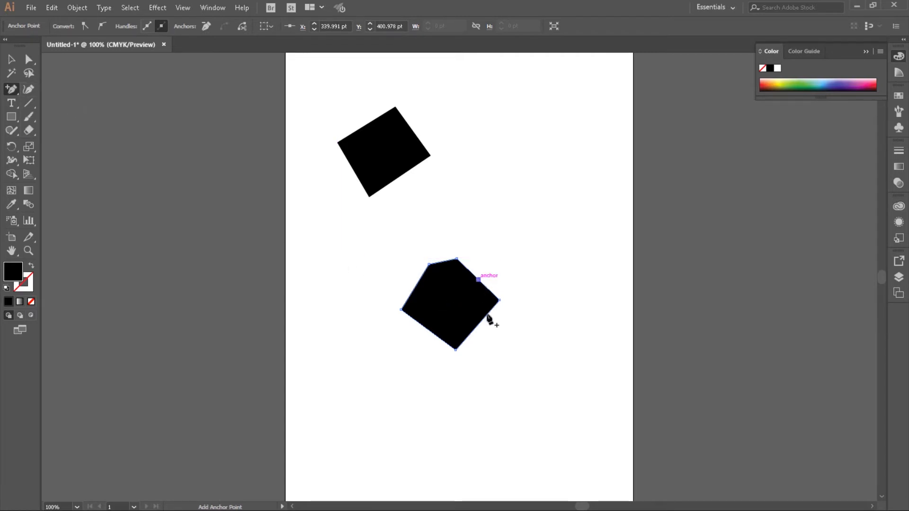
click(427, 329)
click(477, 325)
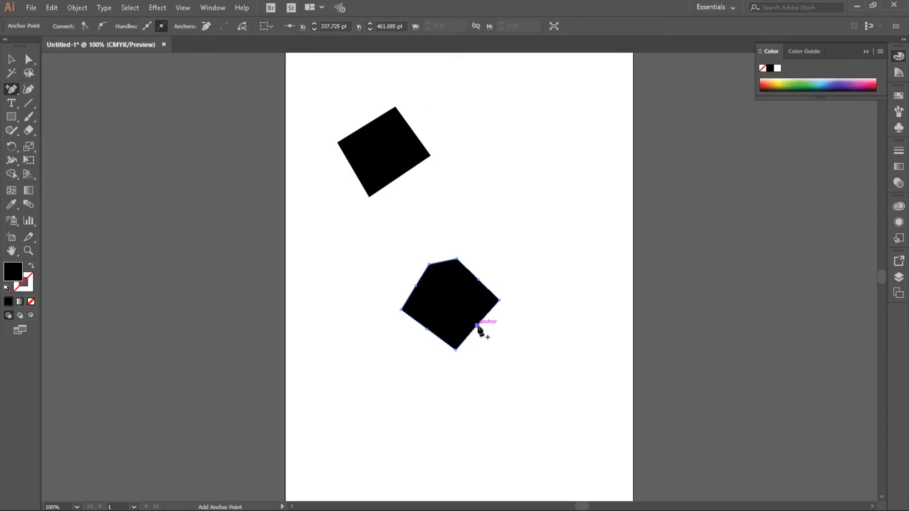
- Remove the four added mid-side points from the five-sided shape with the Delete Anchor Point tool
click(12, 90)
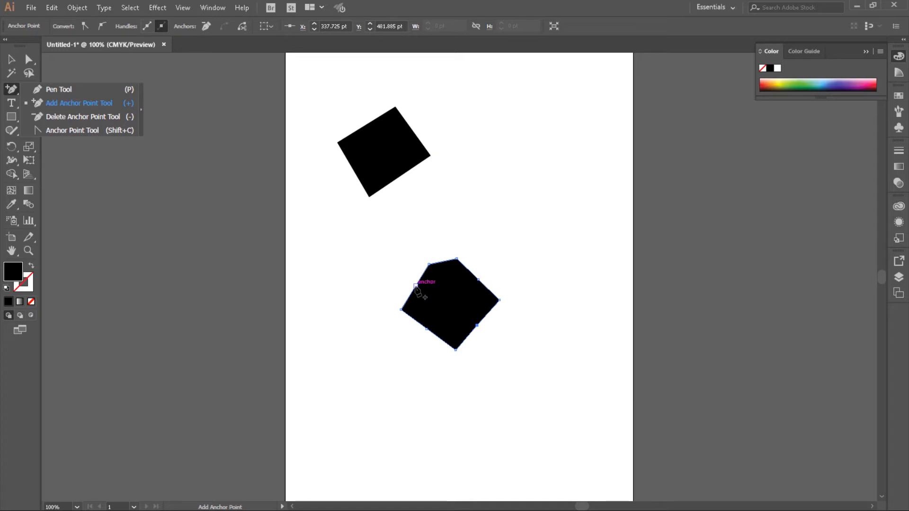
click(69, 117)
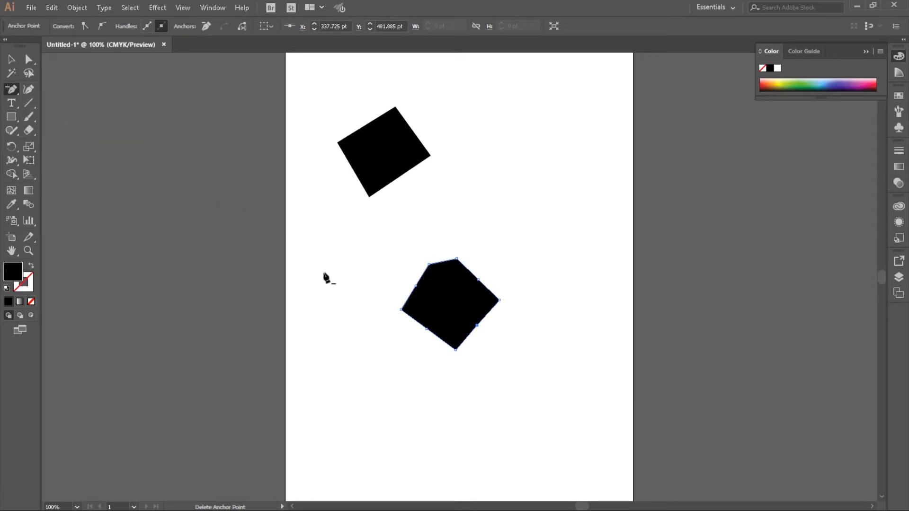
click(415, 285)
click(478, 280)
click(426, 328)
click(477, 326)
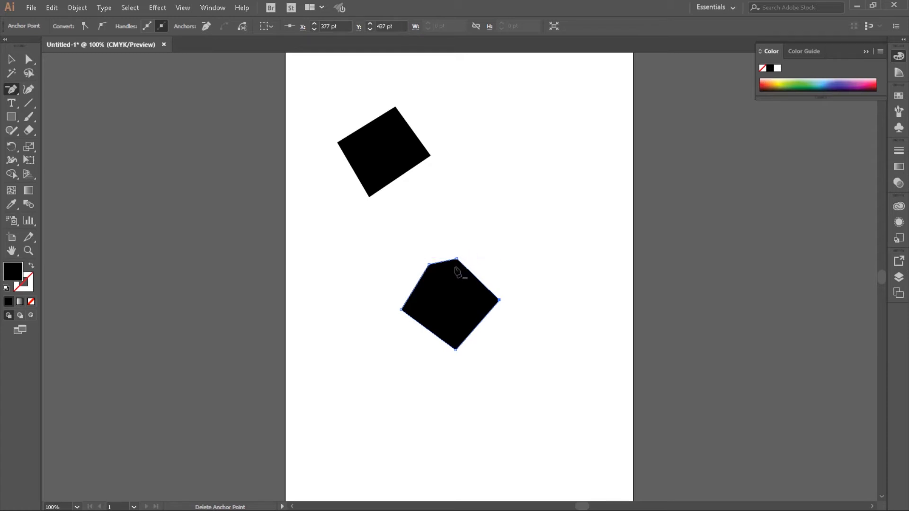
- Move the whole five-sided shape about 23 pt right and 9 pt down with the Direct Selection tool, and deselect it
click(30, 60)
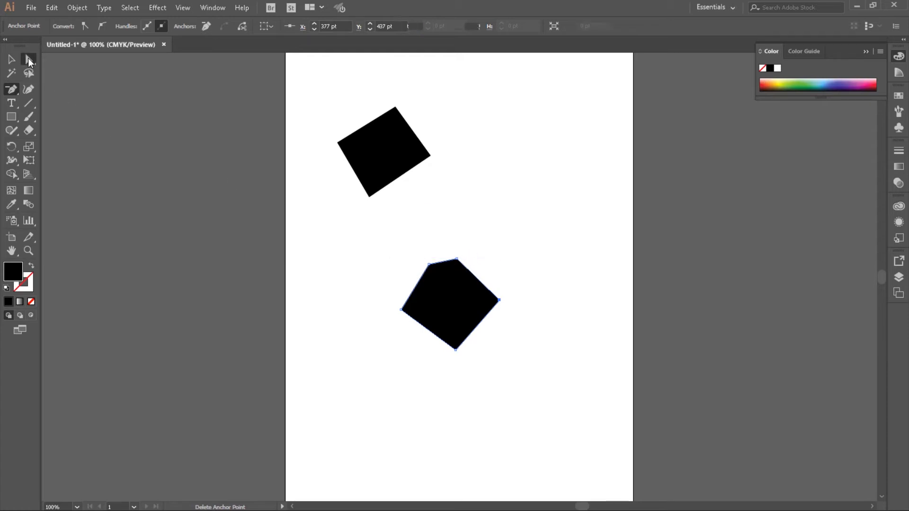
click(479, 264)
click(457, 266)
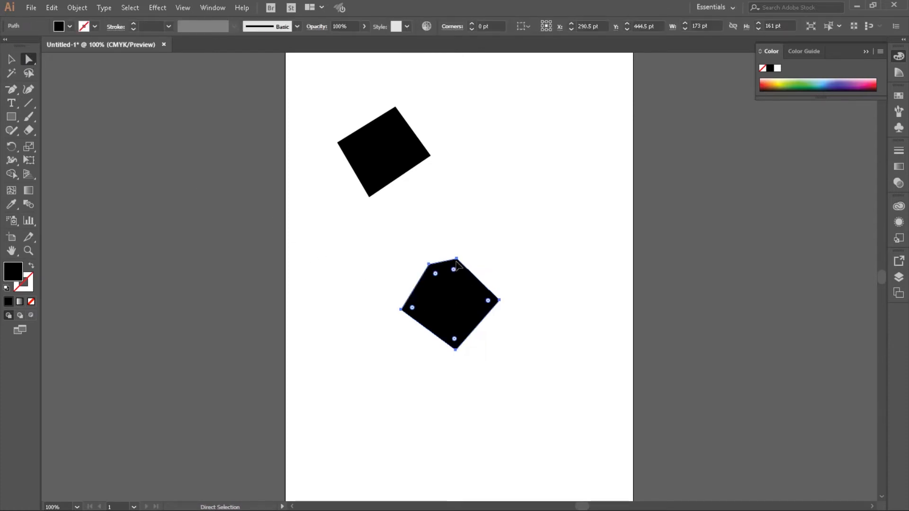
drag(451, 273, 471, 268)
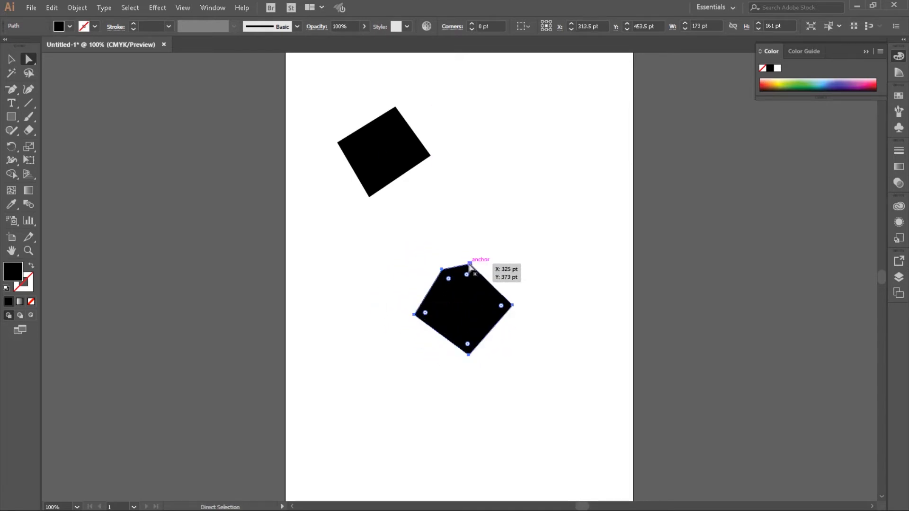
click(481, 269)
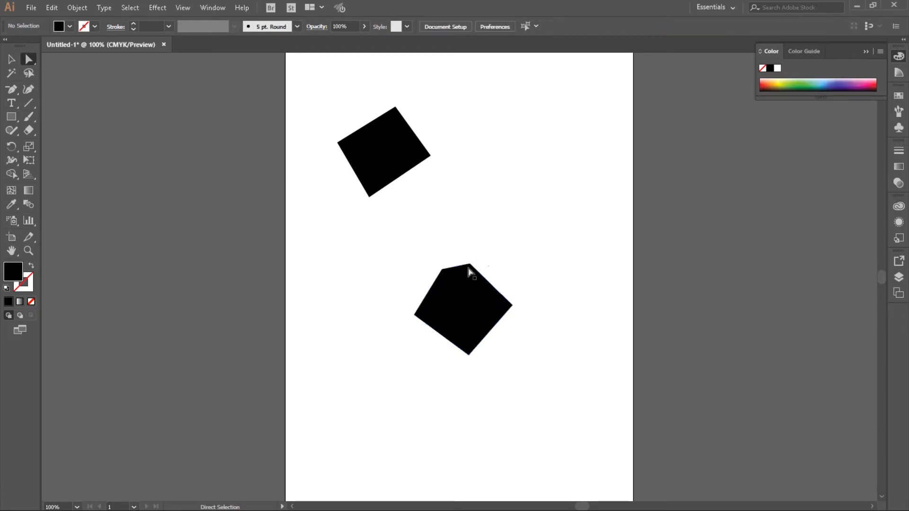
- Reposition individual anchors to form a notched outline, with the right tip about X 429, Y 439 pt and the bottom corner about X 356, Y 543 pt
click(469, 265)
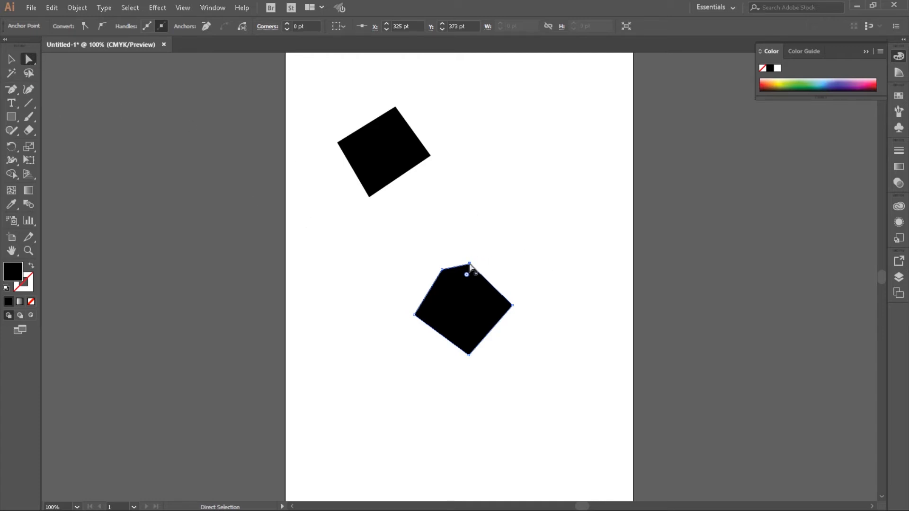
drag(469, 264, 520, 316)
drag(443, 269, 474, 252)
mouse_move(519, 315)
mouse_down()
mouse_move(538, 291)
mouse_move(529, 302)
mouse_up()
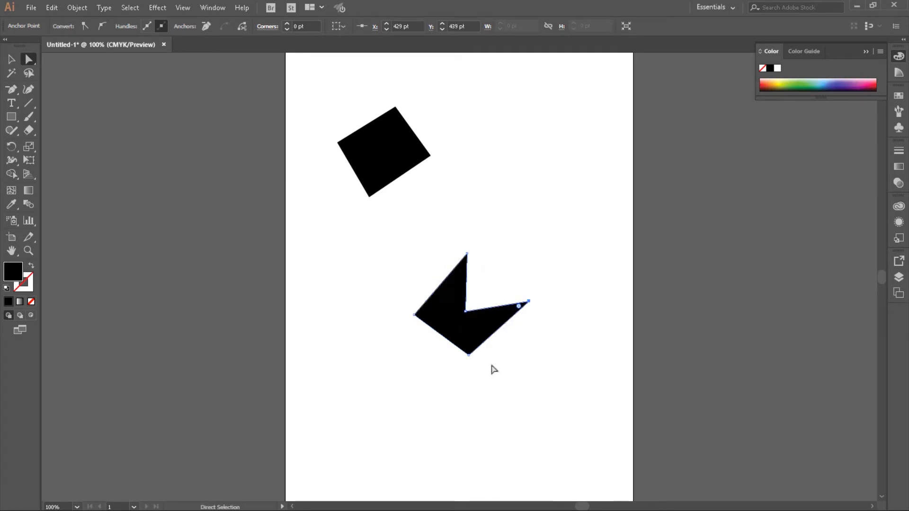
drag(469, 355, 529, 355)
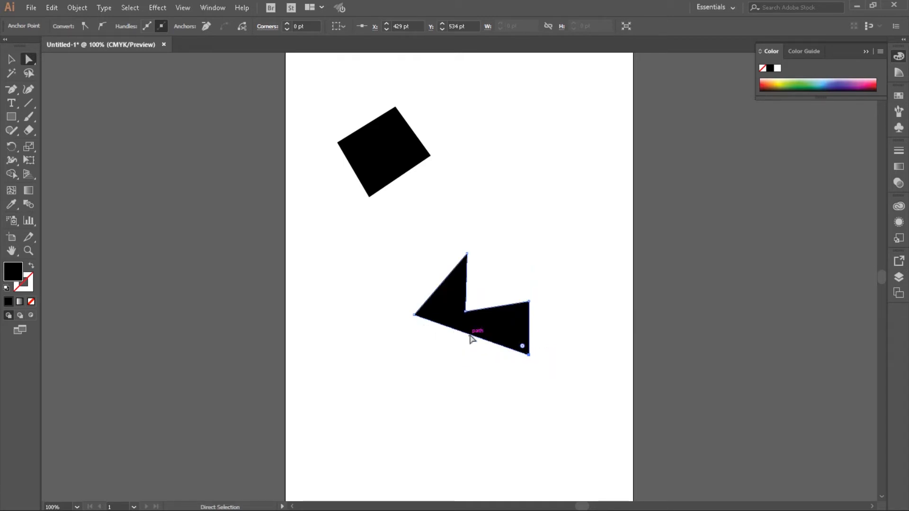
drag(528, 355, 487, 360)
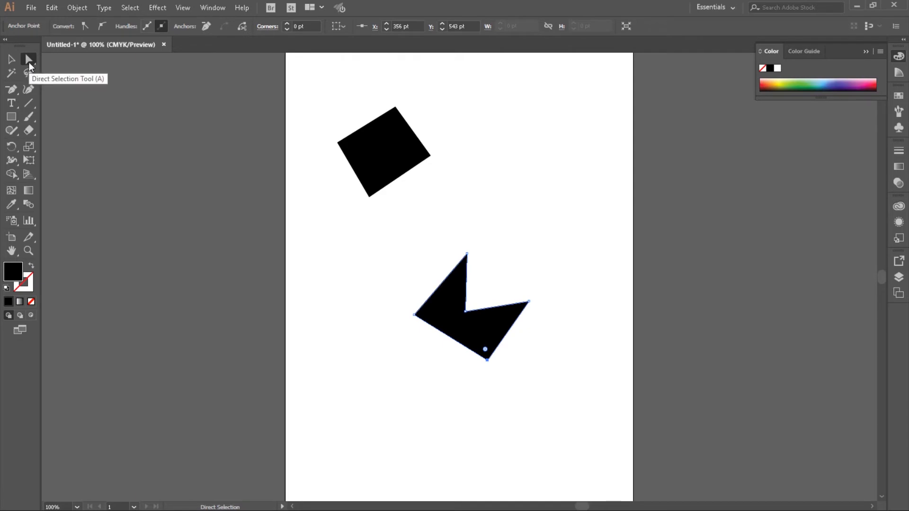
- Move the whole notched shape slightly up and right, and shift only its left corner to about X 233 pt, Y 445 pt
click(497, 306)
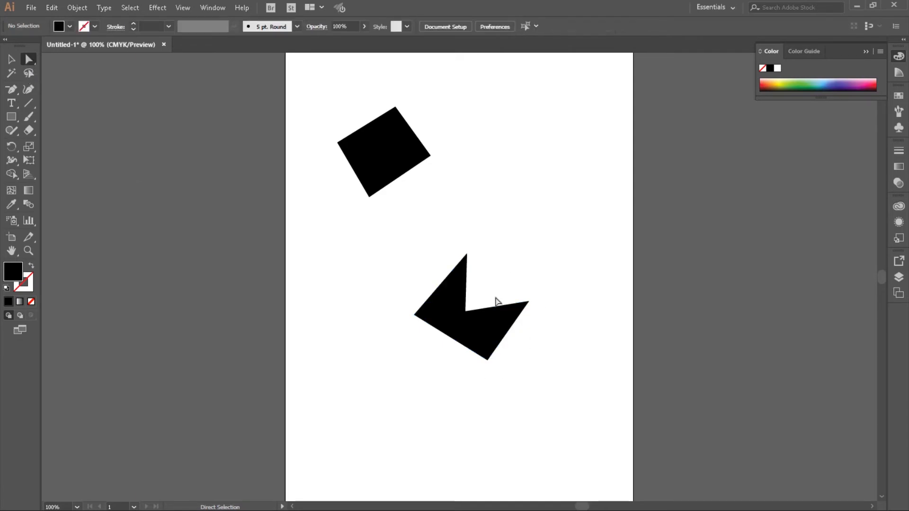
mouse_move(439, 309)
mouse_down()
mouse_move(473, 299)
mouse_move(412, 282)
mouse_move(444, 304)
mouse_up()
click(420, 309)
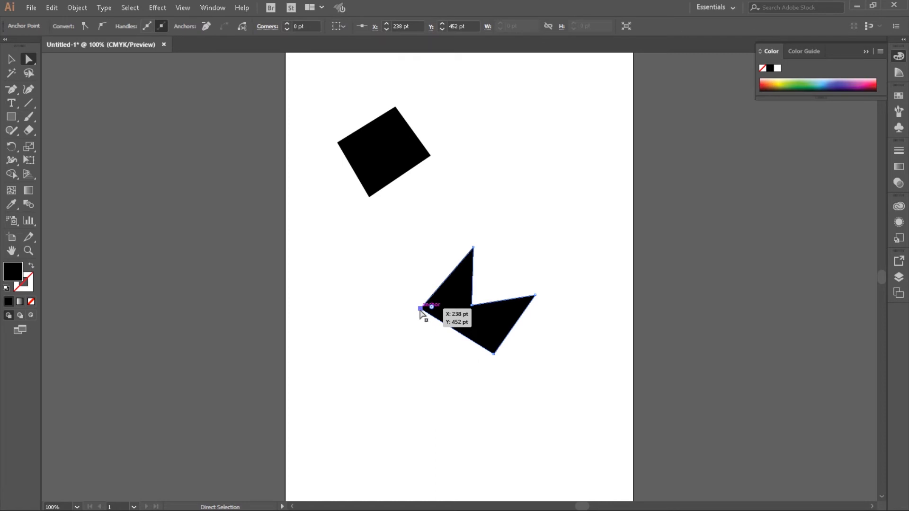
click(427, 347)
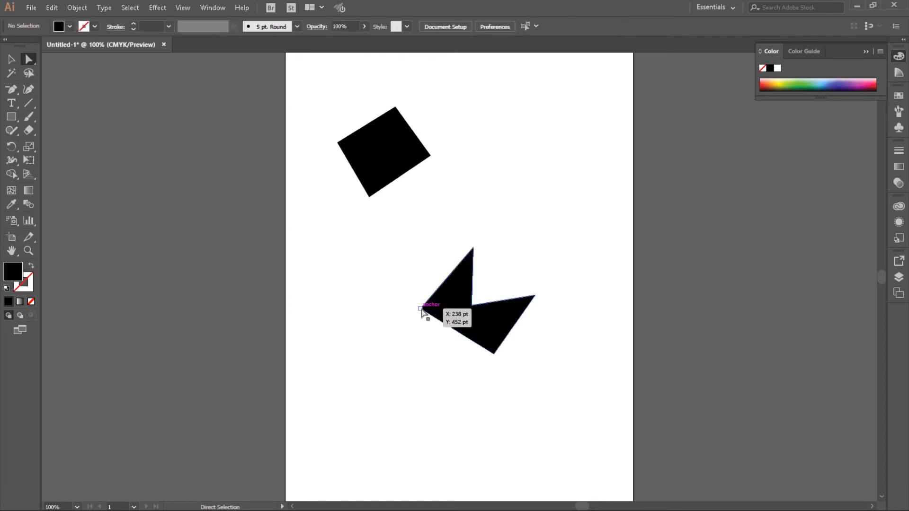
click(420, 309)
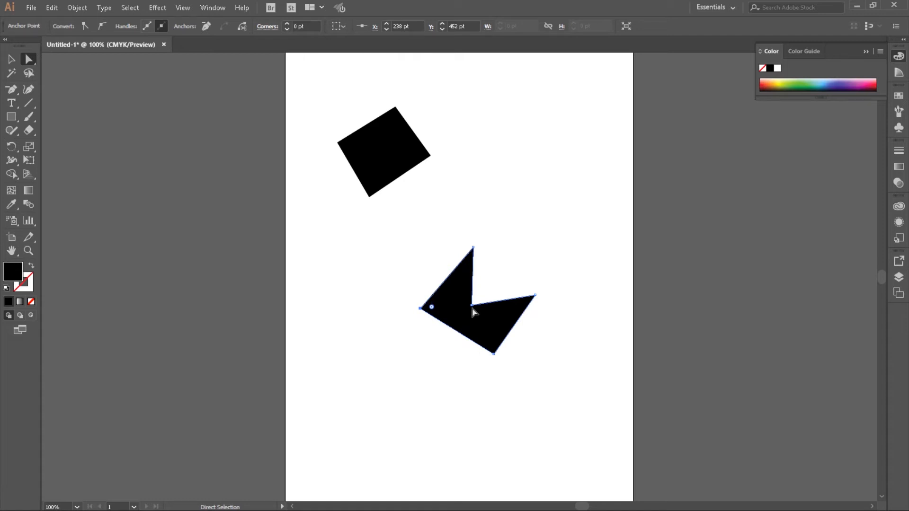
mouse_move(421, 313)
mouse_down()
mouse_move(444, 306)
mouse_move(407, 281)
mouse_move(417, 305)
mouse_up()
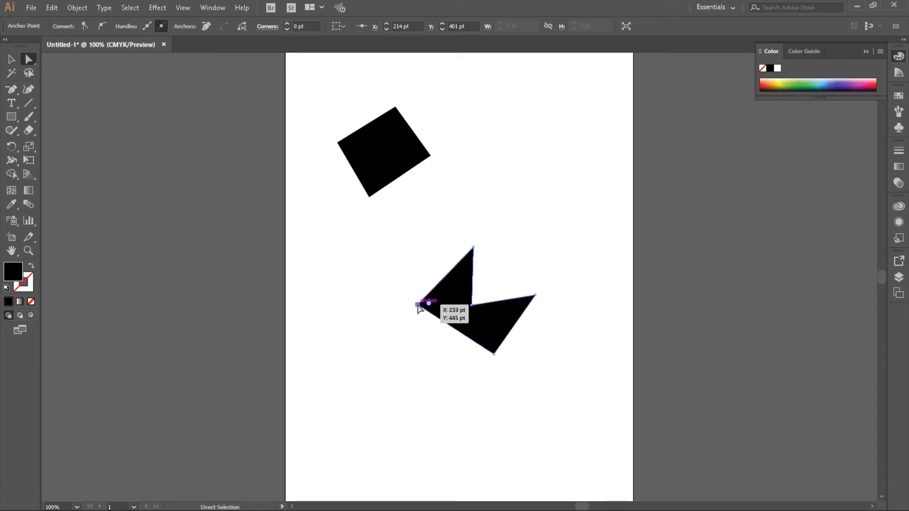
- Add an anchor point on the notched shape's upper-left side at about X 282 pt, Y 394 pt
click(12, 91)
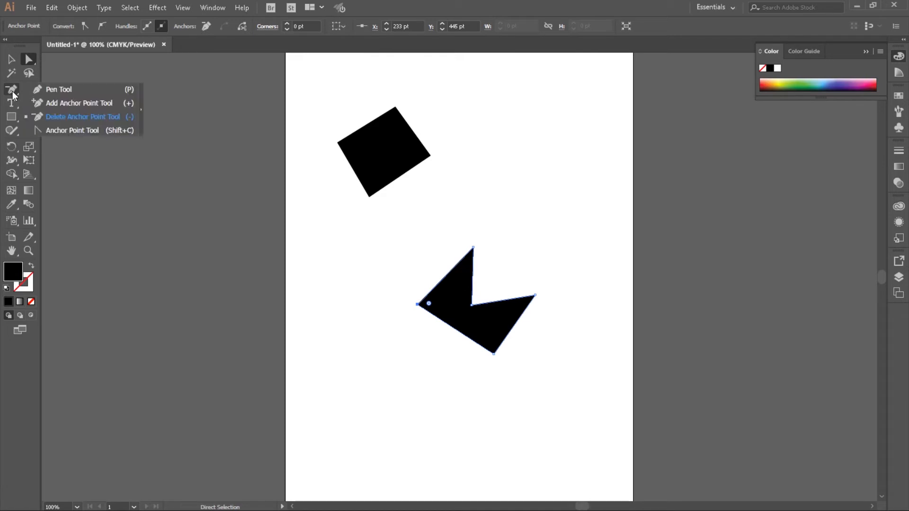
click(61, 104)
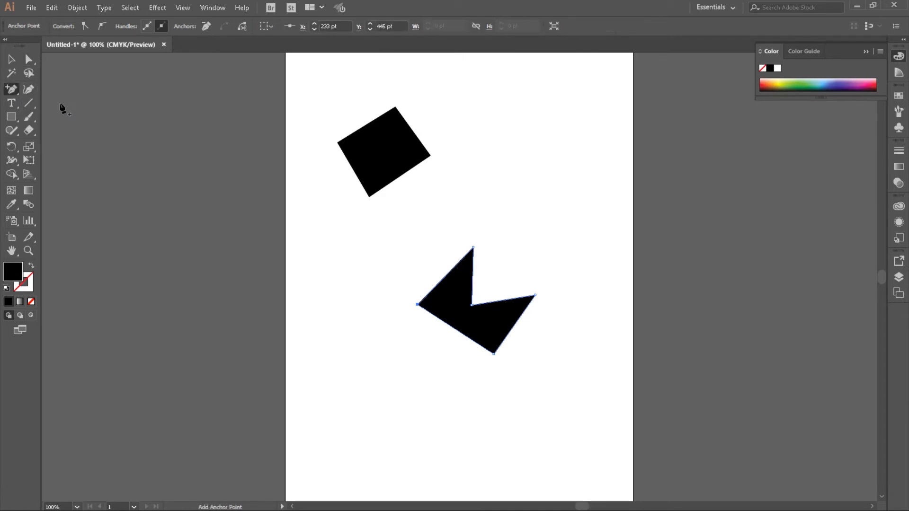
click(445, 275)
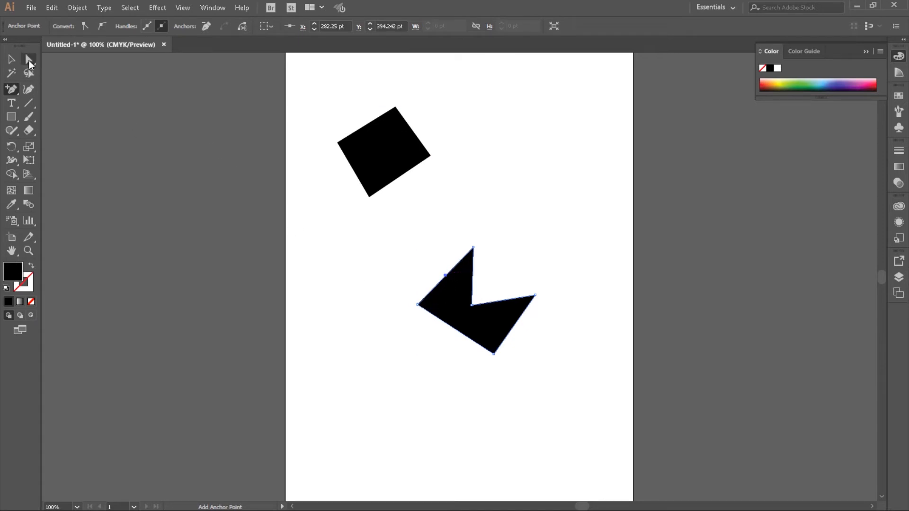
- Move the added upper-left anchor inward to X 294 pt, Y 446 pt with the Direct Selection tool
click(27, 59)
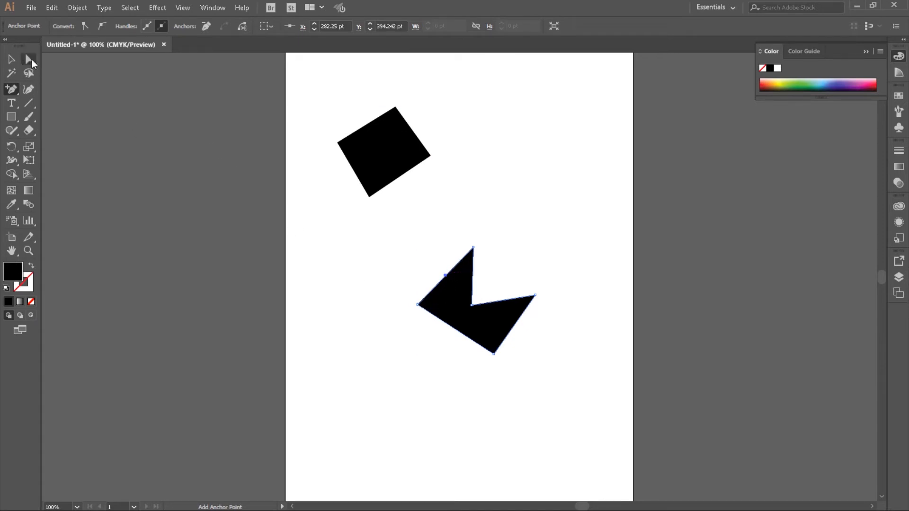
click(447, 277)
drag(447, 280, 453, 308)
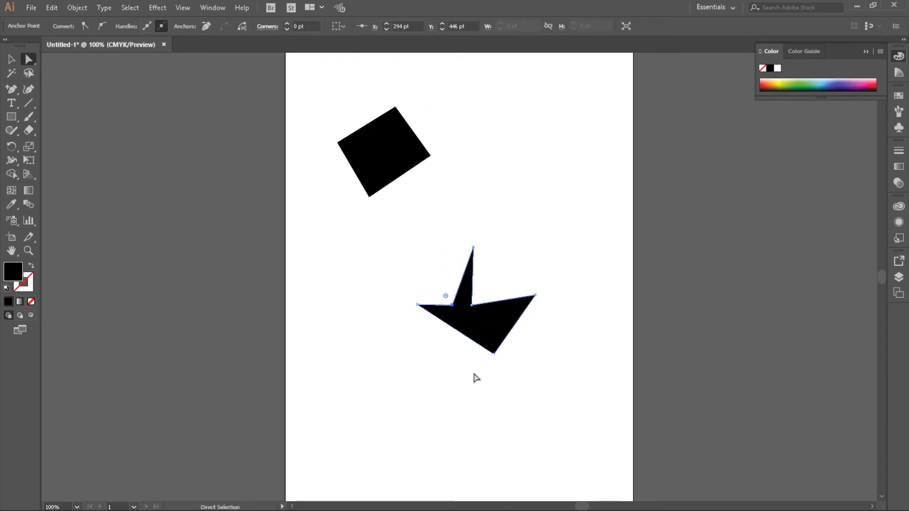
- Convert the notched shape's two inner anchors, right tip and bottom corner into smooth curved points with the Anchor Point tool
click(11, 89)
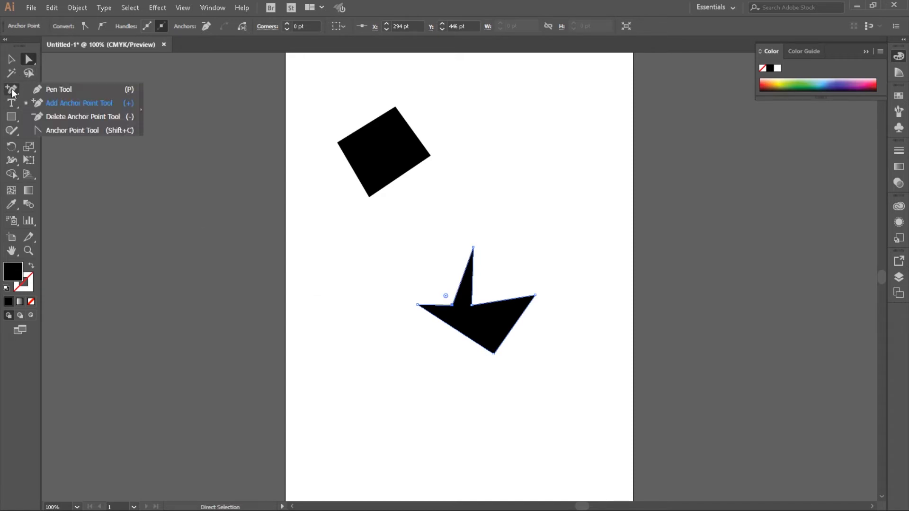
click(61, 133)
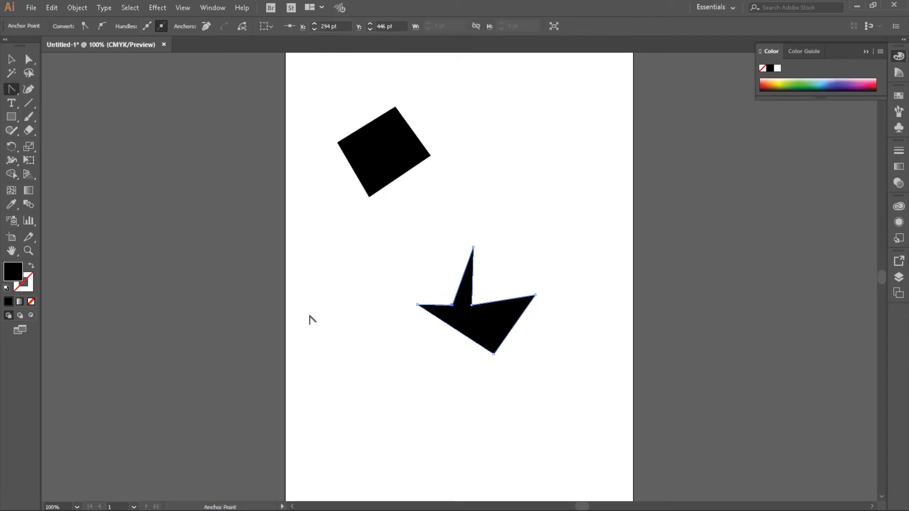
drag(452, 305, 471, 306)
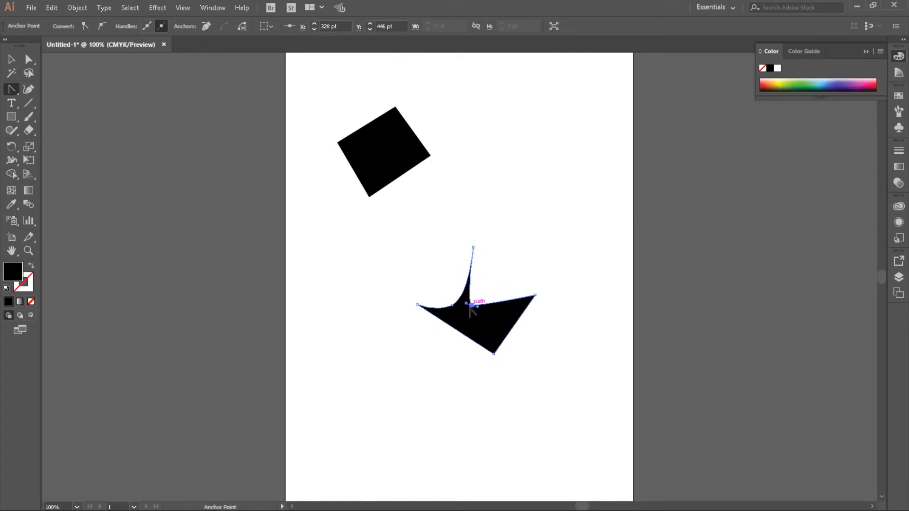
drag(535, 295, 503, 262)
drag(494, 355, 504, 395)
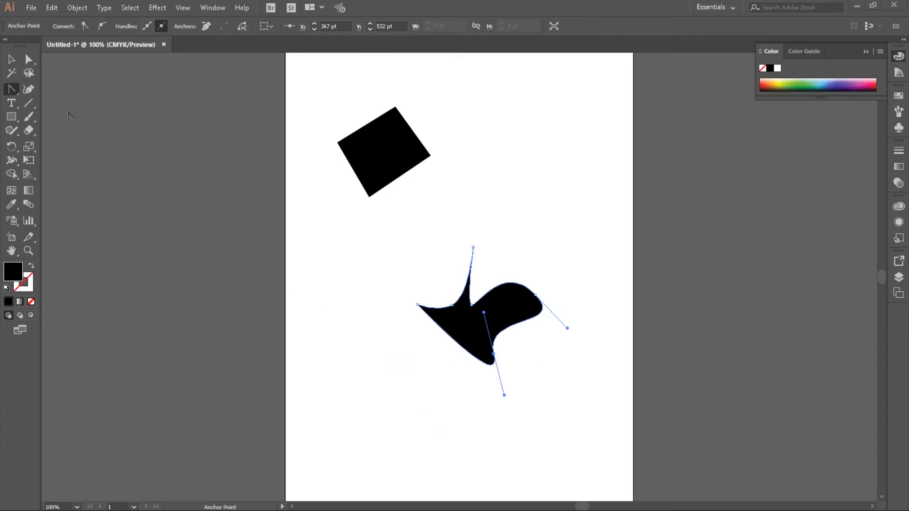
- Activate the Pen tool and delete both shapes from the artboard
click(11, 89)
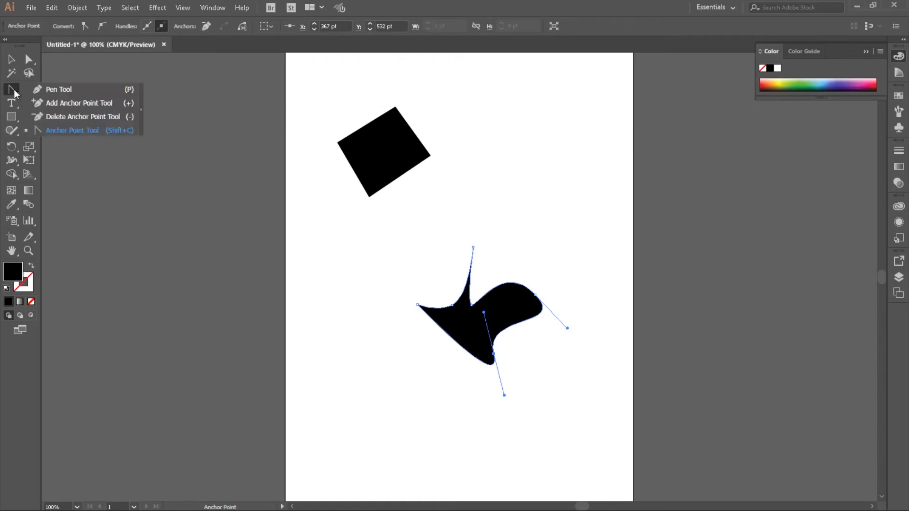
click(54, 94)
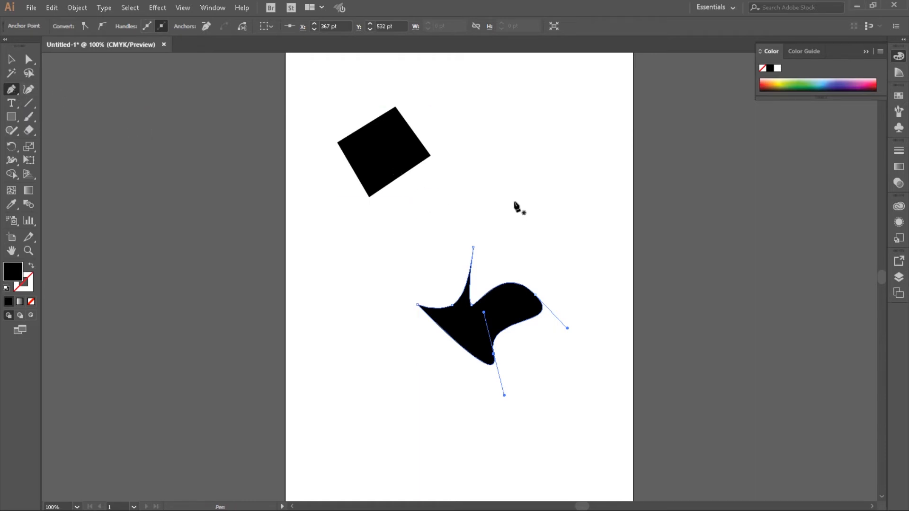
key(ctrl)
key(ctrl+a)
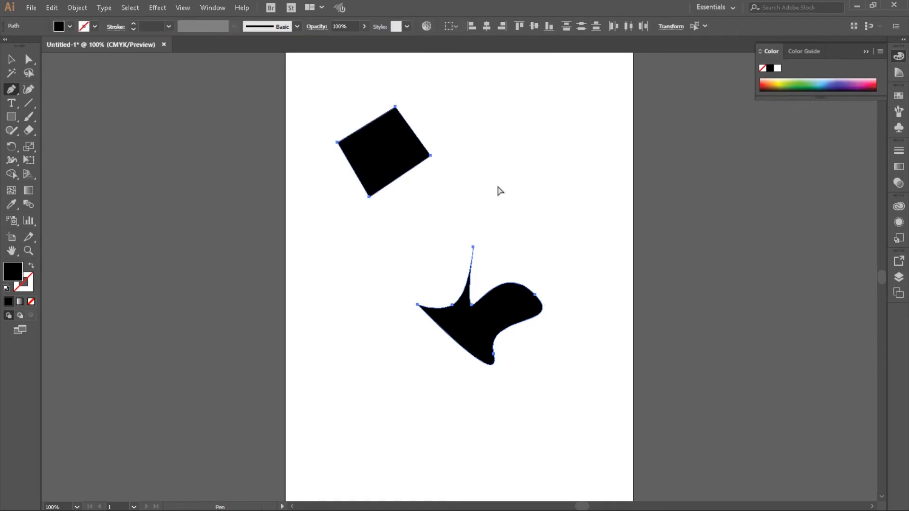
key(Delete)
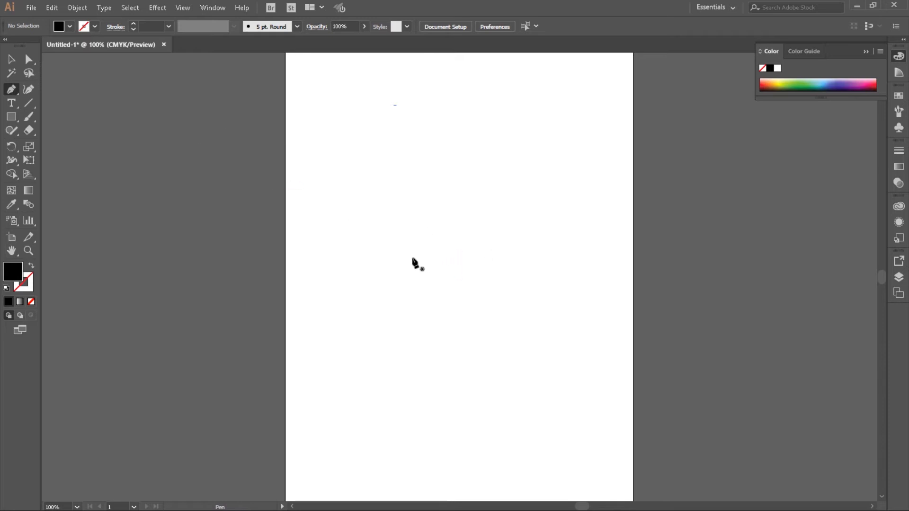
- Draw a closed curved heart with the Pen tool, its bottom point about X 277 pt, Y 426 pt and its notch anchor about X 282, Y 312 pt
click(443, 294)
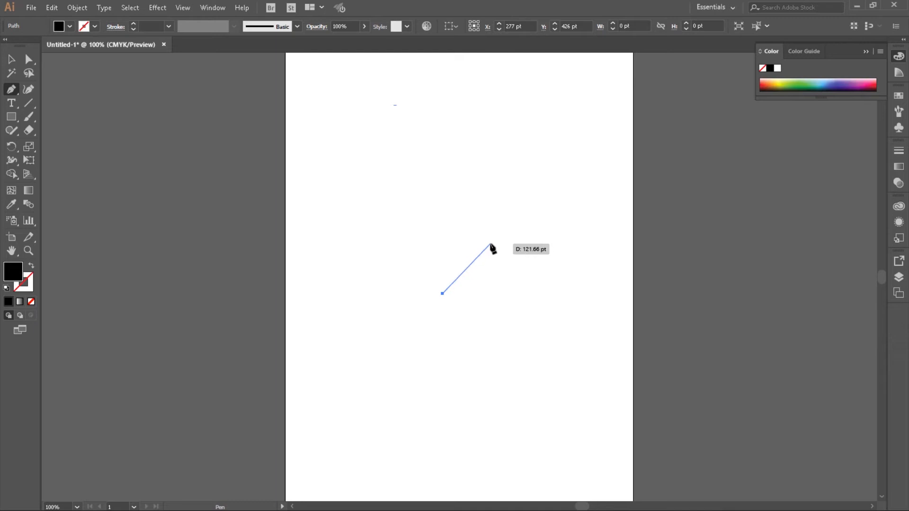
drag(491, 244, 489, 213)
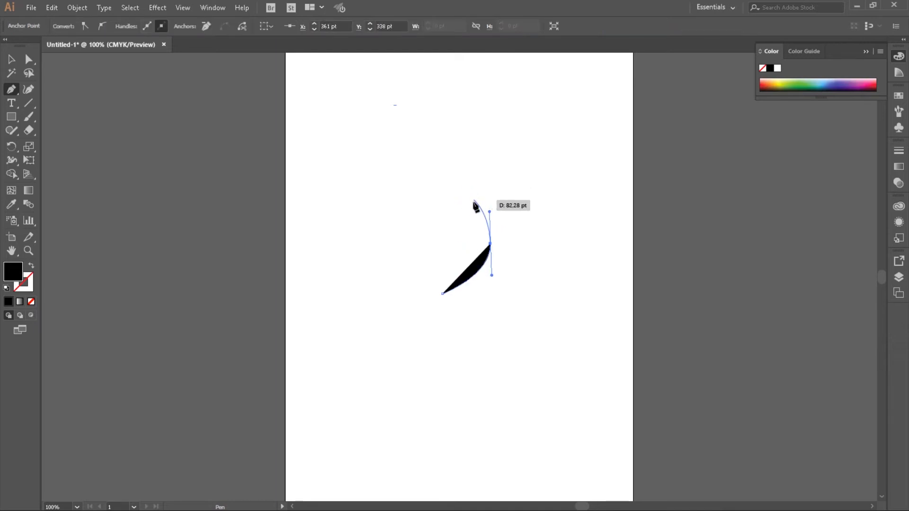
drag(475, 204, 413, 203)
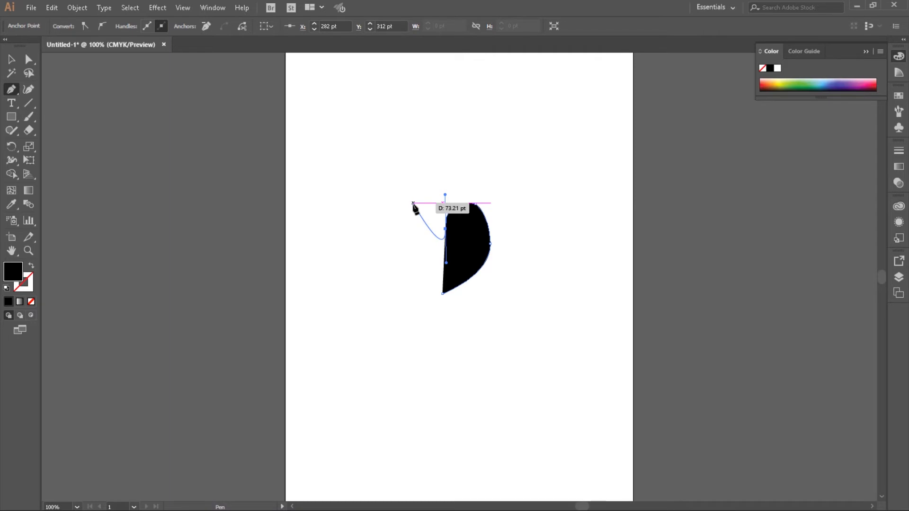
drag(412, 204, 380, 214)
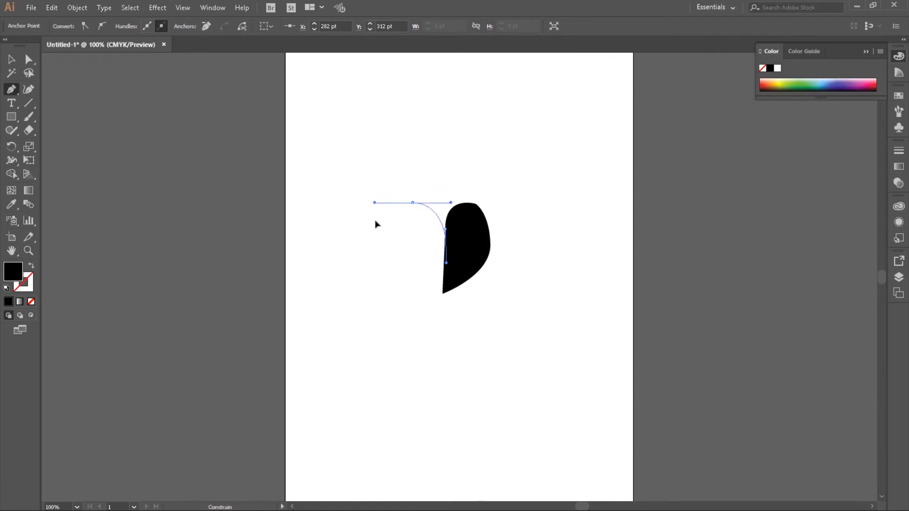
drag(441, 211, 428, 166)
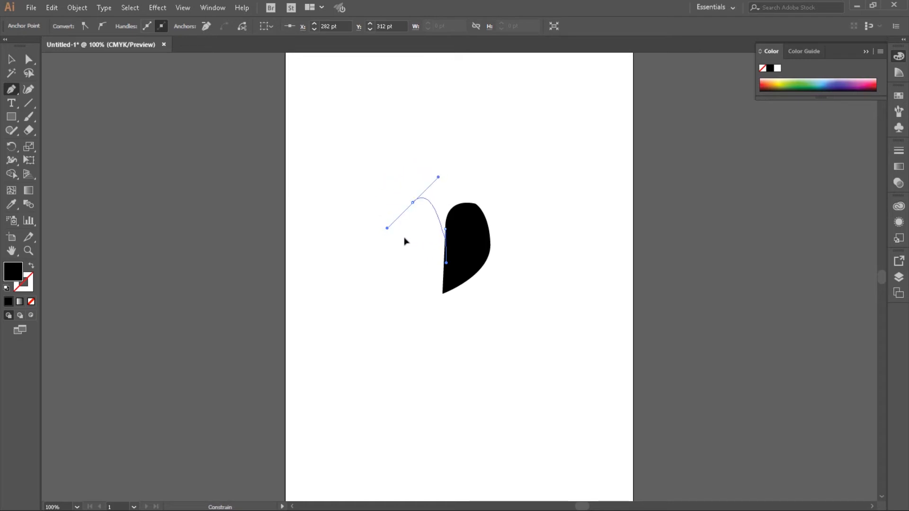
drag(369, 229, 378, 205)
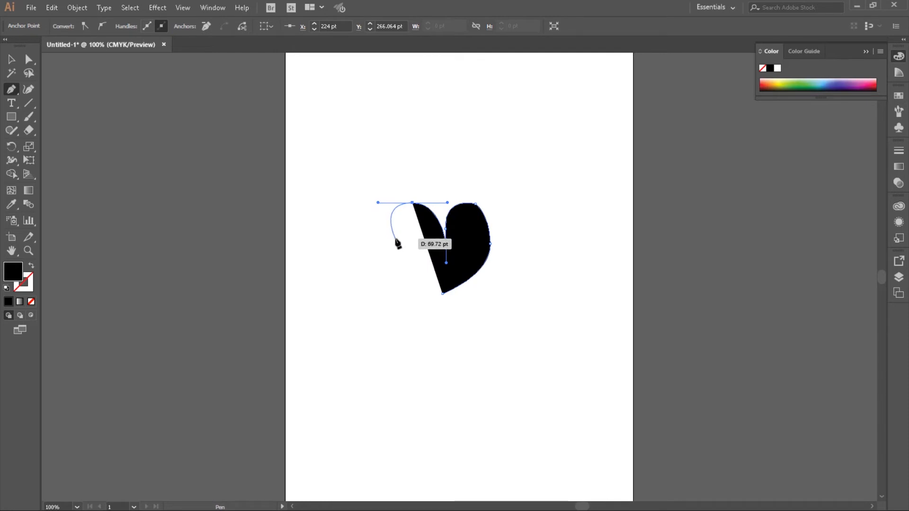
mouse_move(395, 239)
mouse_down()
mouse_move(408, 278)
mouse_move(385, 260)
mouse_move(405, 252)
mouse_up()
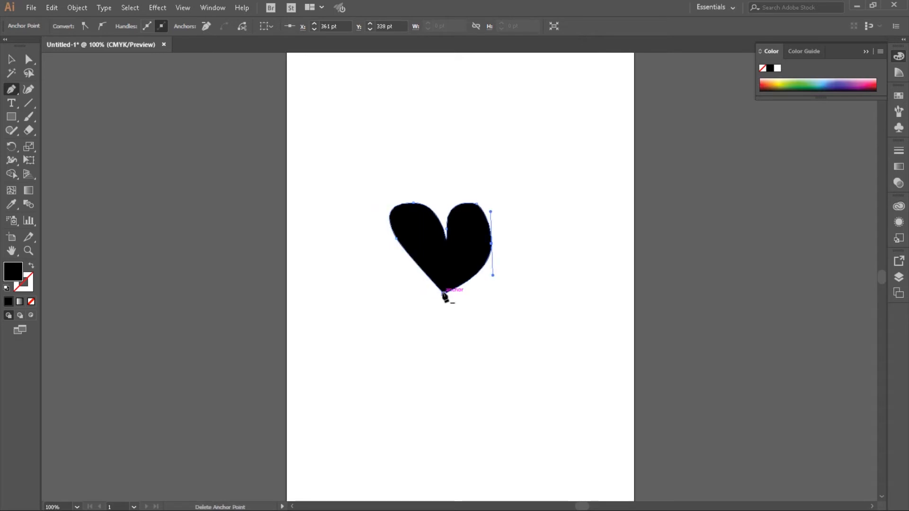
click(442, 294)
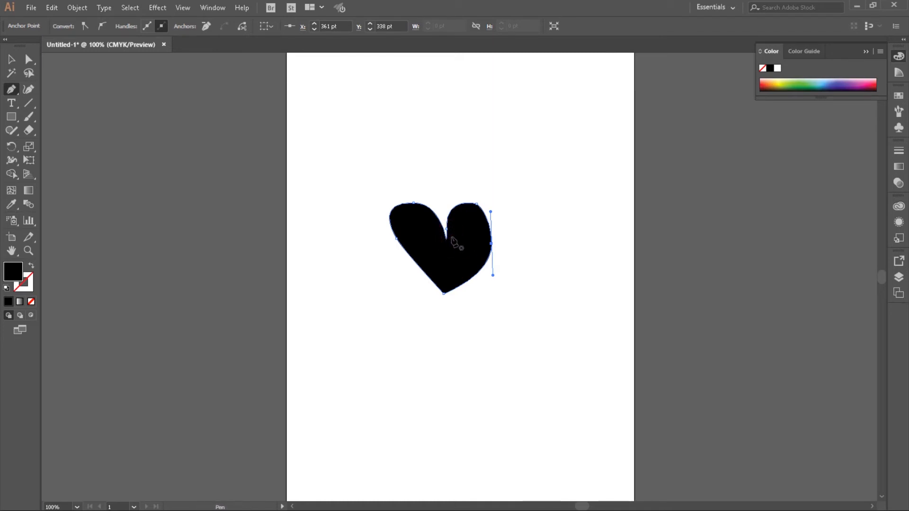
- Swing the direction handles of the heart's notch anchor to nearly horizontal with the Direct Selection tool
key(ctrl)
key(ctrl+plus)
key(ctrl+plus)
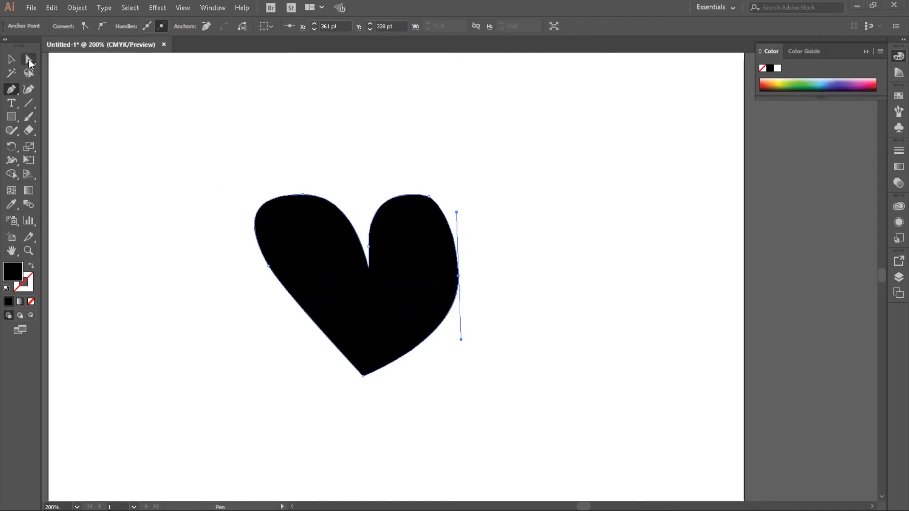
click(29, 59)
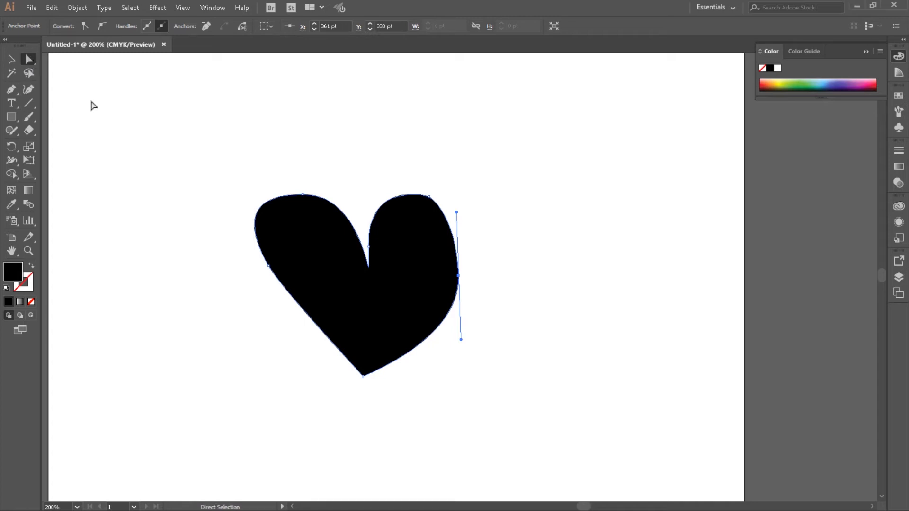
click(368, 246)
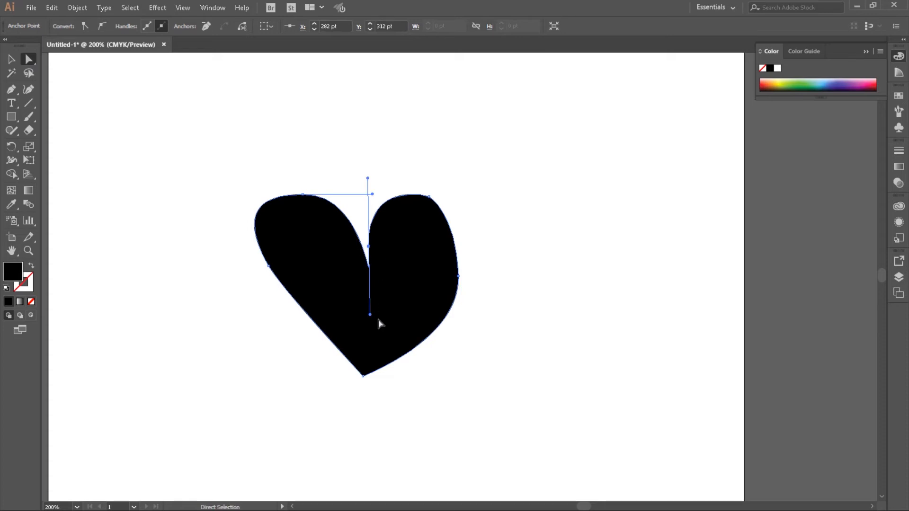
drag(368, 178, 418, 241)
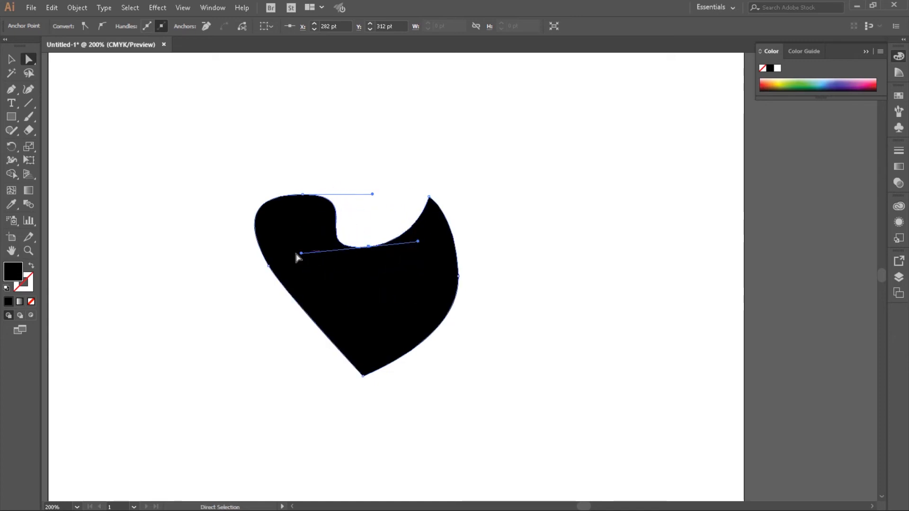
mouse_move(302, 253)
mouse_down()
mouse_move(306, 216)
mouse_move(307, 246)
mouse_up()
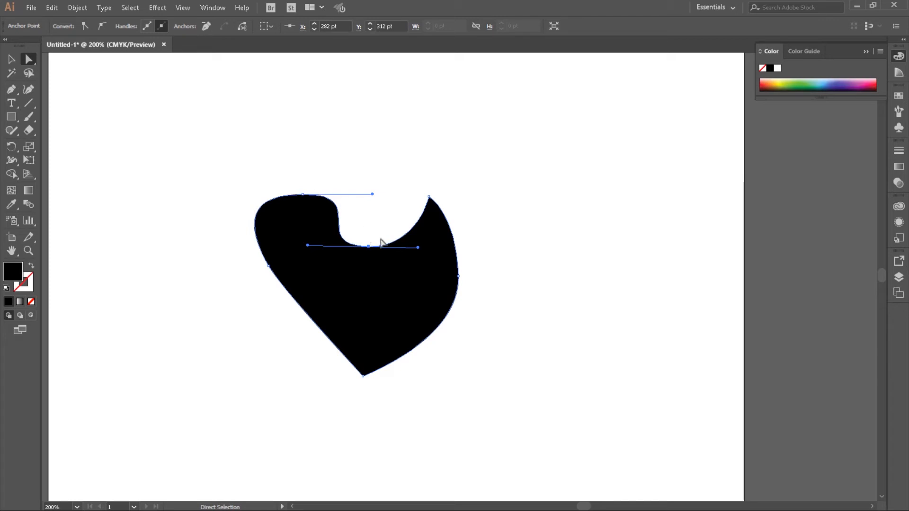
- Convert the heart's notch anchor to a corner, pull out new handles, and angle its left handle independently upward with the Anchor Point tool
click(12, 91)
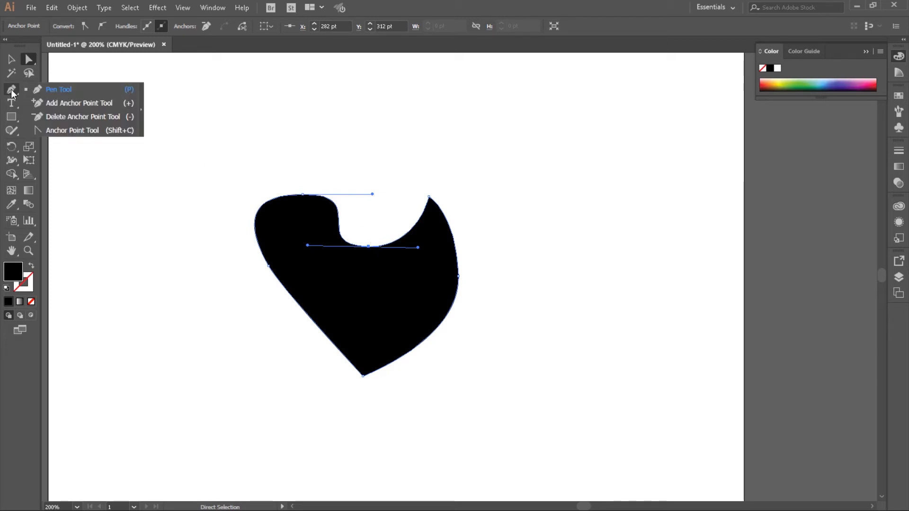
click(67, 131)
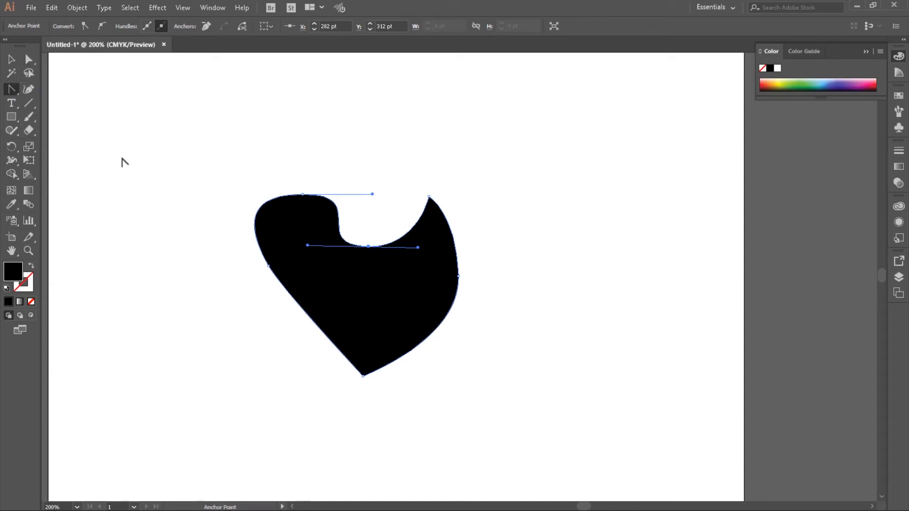
click(369, 246)
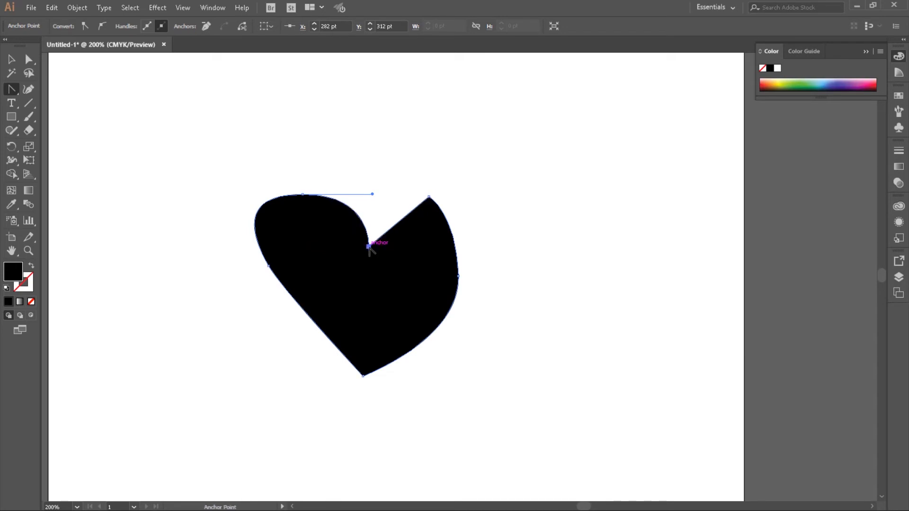
drag(369, 248, 326, 250)
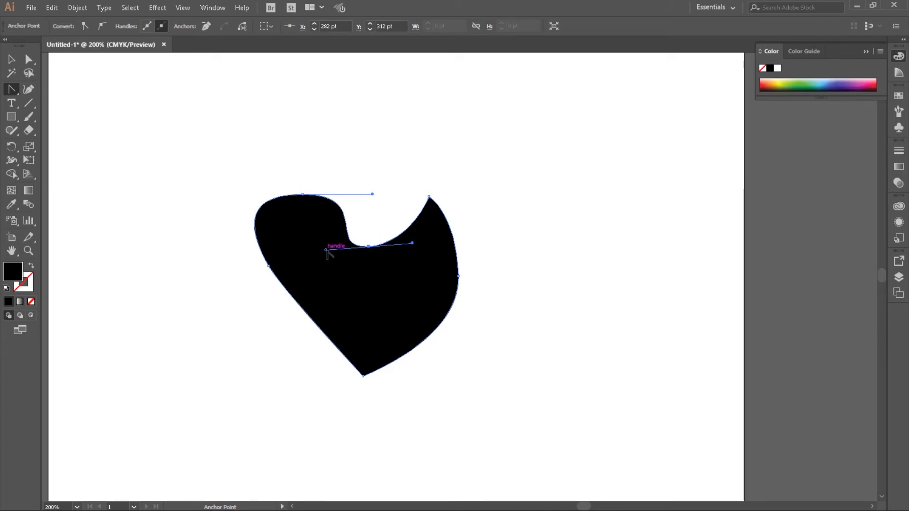
drag(326, 249, 346, 207)
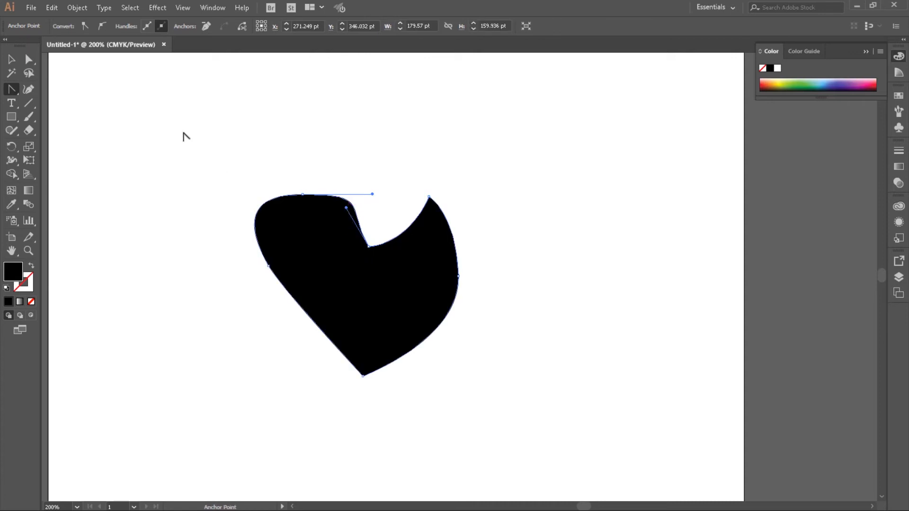
- Reshape the notch between the heart's lobes by pointing the right handle straight up and shortening the left handle with the Direct Selection tool
click(32, 60)
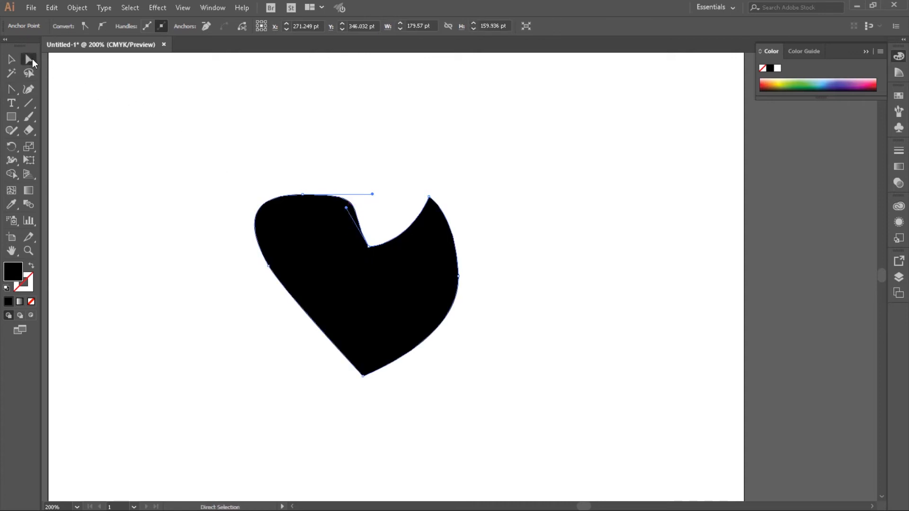
click(368, 246)
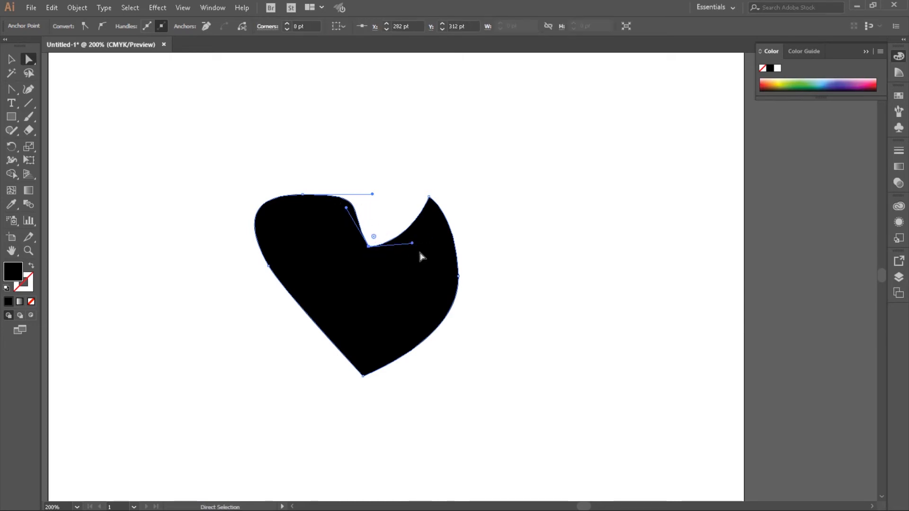
drag(412, 245, 368, 178)
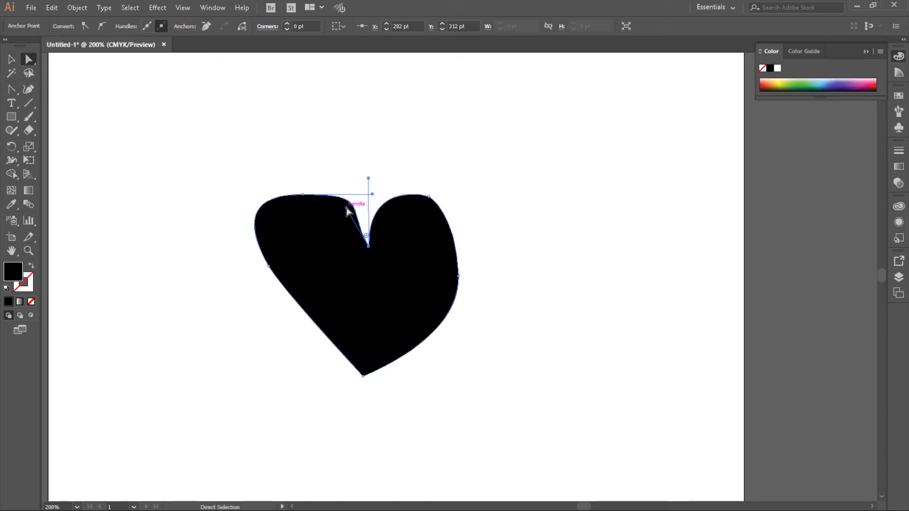
drag(346, 208, 363, 228)
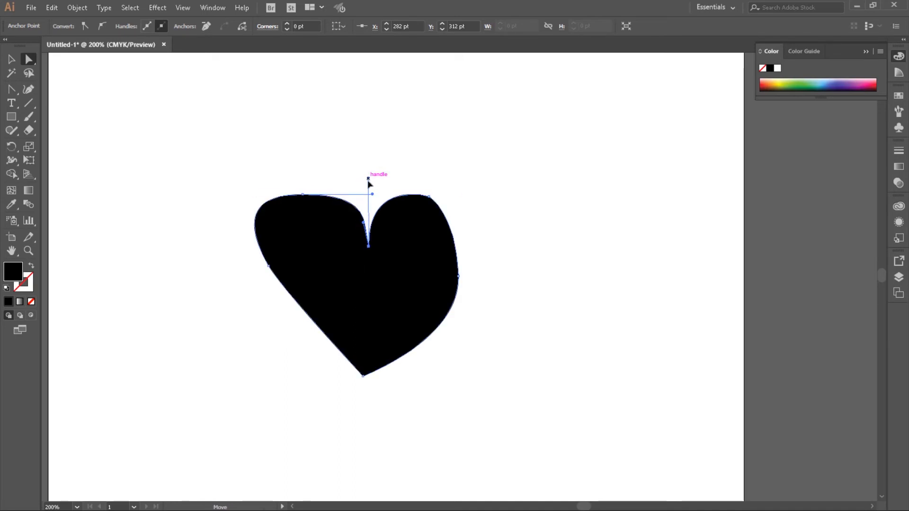
mouse_move(369, 178)
mouse_down()
mouse_move(372, 215)
mouse_move(369, 182)
mouse_up()
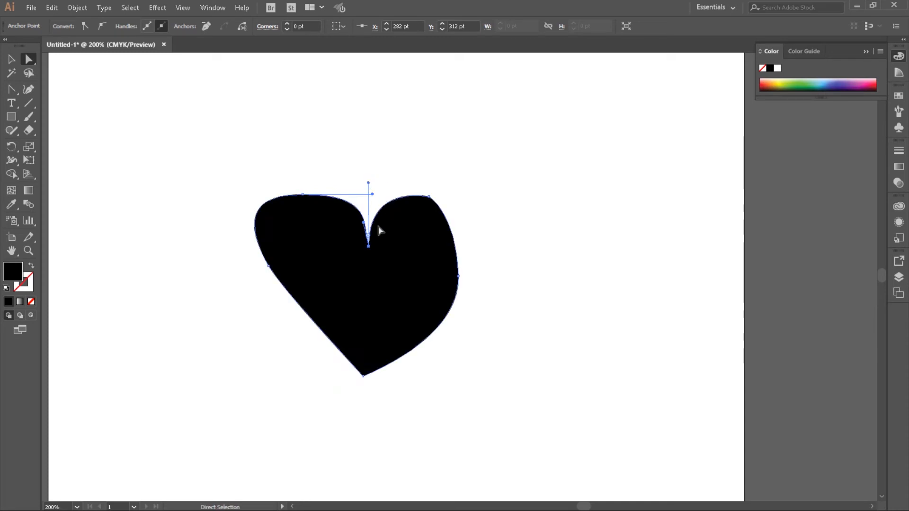
- Round the heart's right lobe by converting its top anchor to a corner, pulling out new handles, and adjusting them with the Anchor Point tool
click(12, 90)
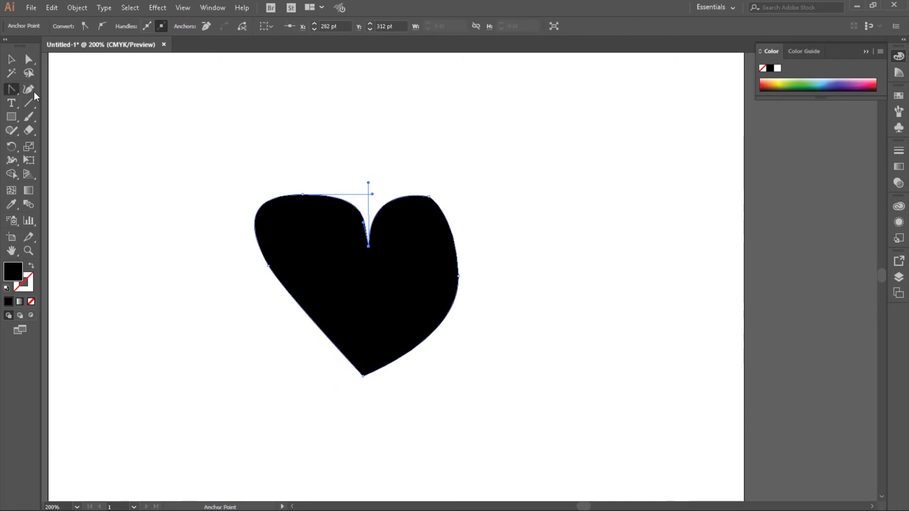
click(429, 196)
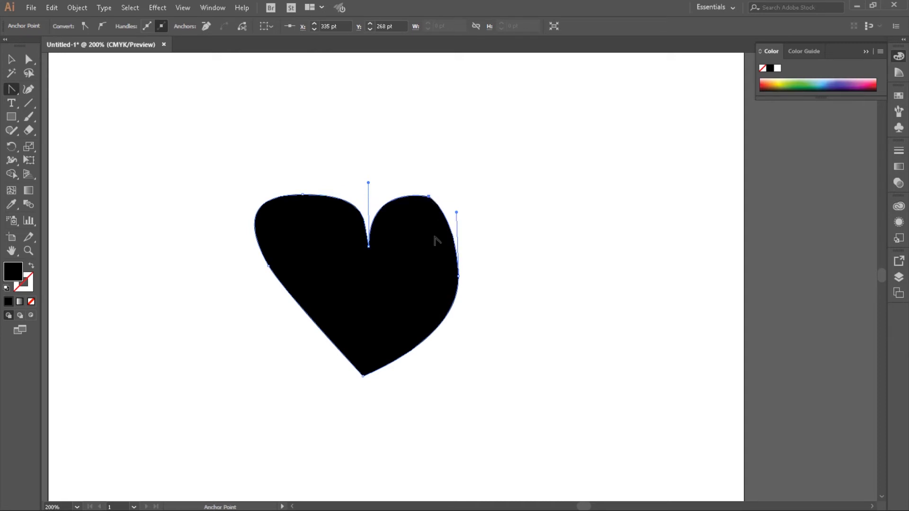
drag(429, 196, 400, 199)
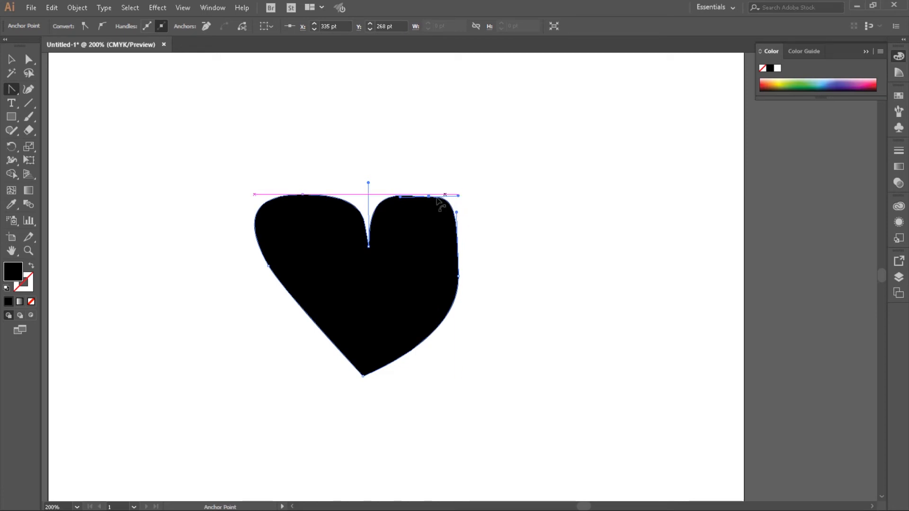
drag(458, 196, 459, 221)
click(456, 234)
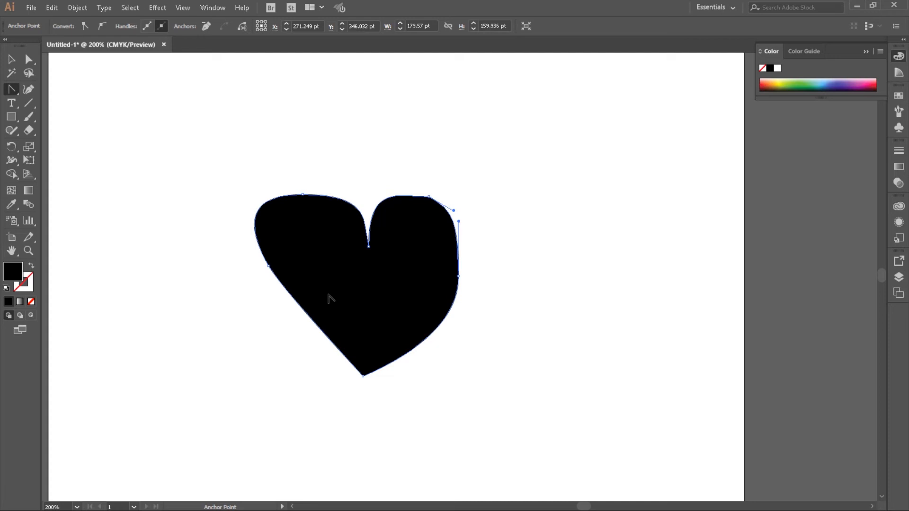
- Delete the black hand-drawn heart from the artboard
click(11, 59)
click(310, 246)
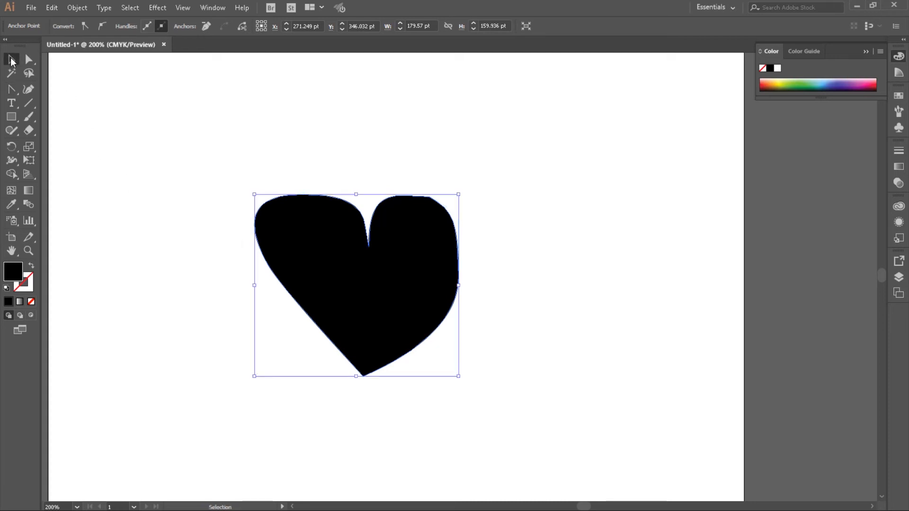
key(Delete)
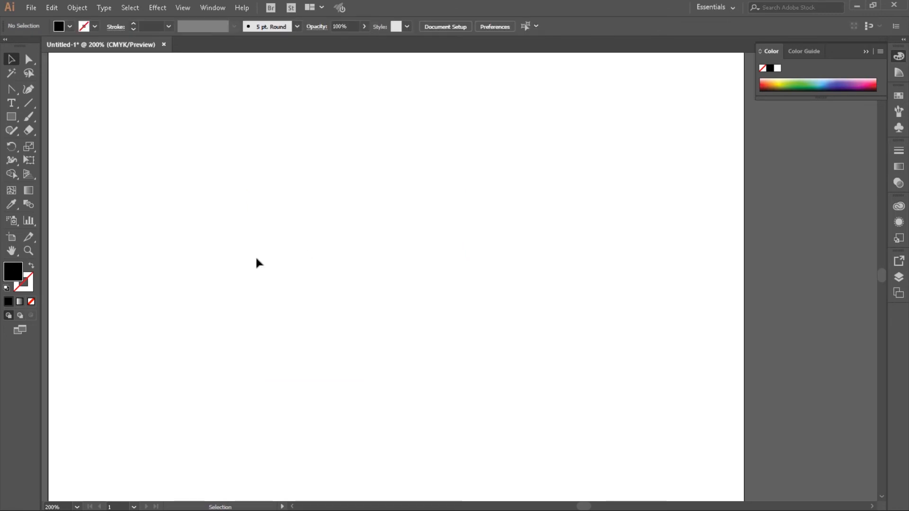
- Draw a circle about 130.5 pt in diameter with the Ellipse tool, slightly left of the artboard's visible centre
click(12, 118)
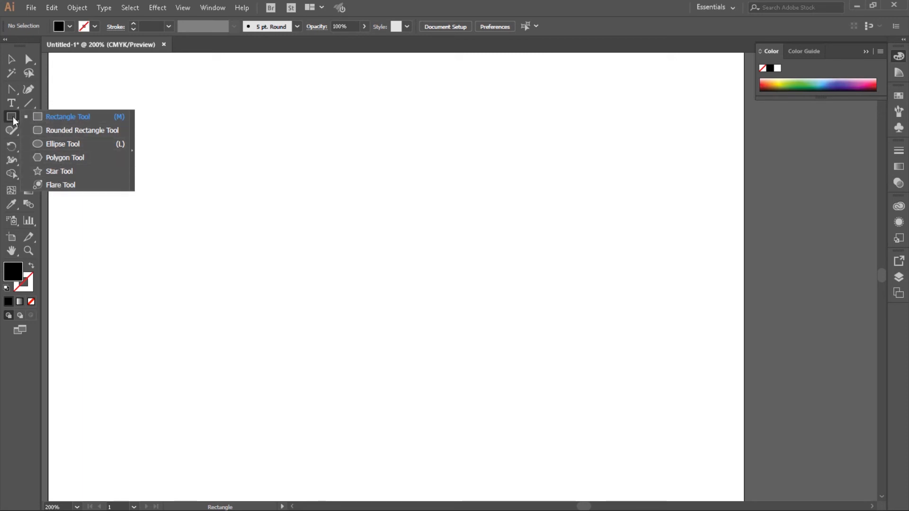
click(38, 145)
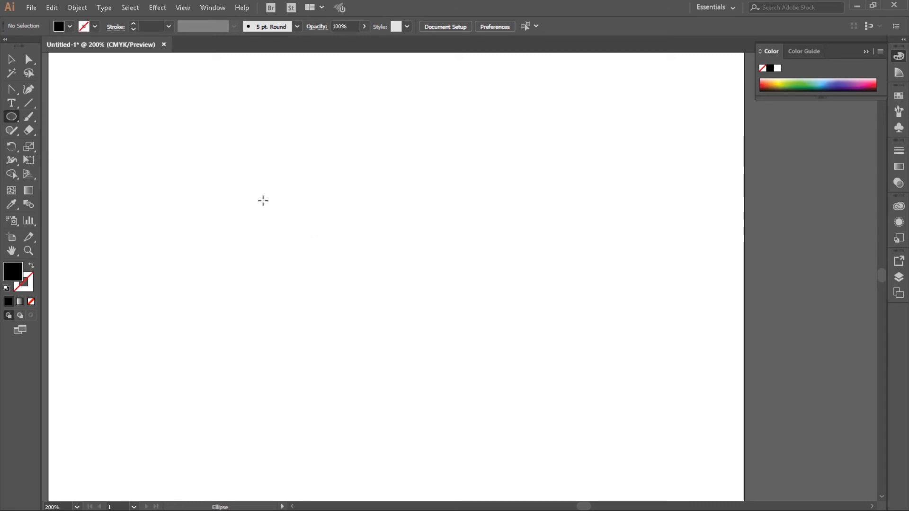
drag(251, 184, 402, 320)
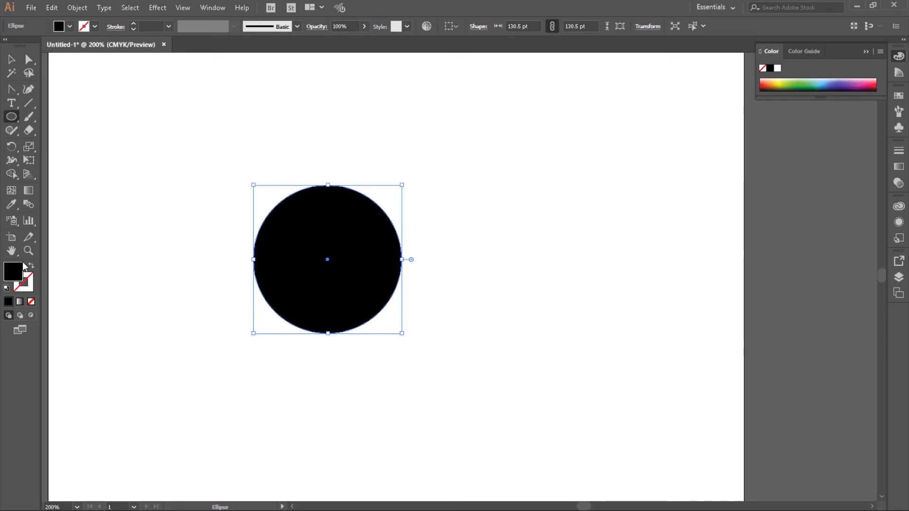
- Set the circle's fill colour to red, EF0000
double_click(12, 271)
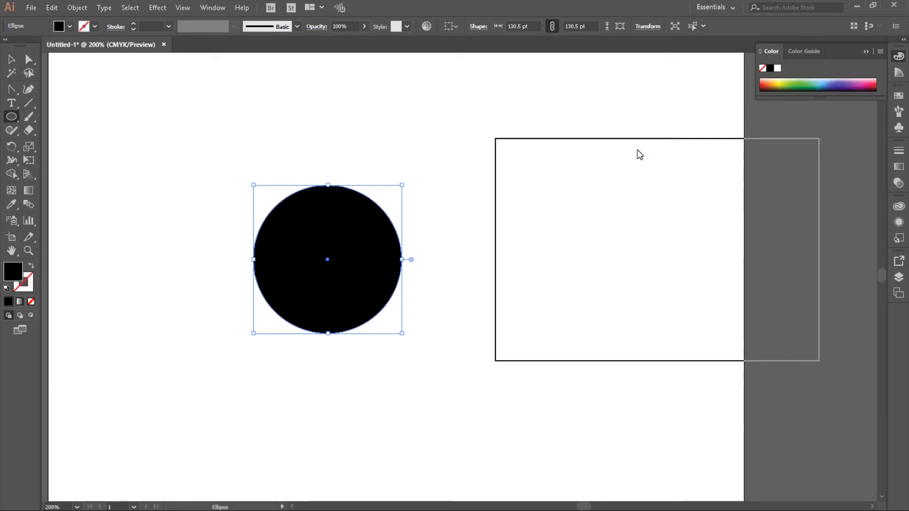
drag(663, 214, 662, 322)
click(632, 184)
drag(636, 173, 653, 187)
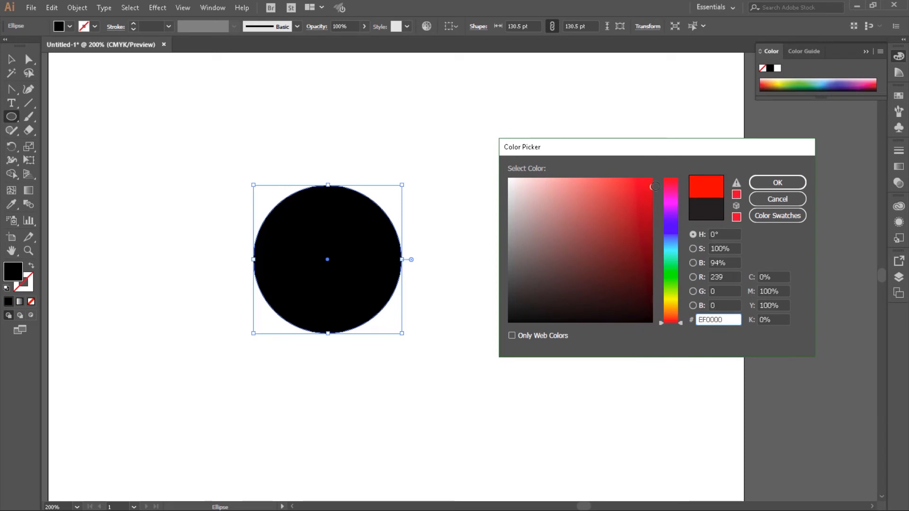
click(775, 187)
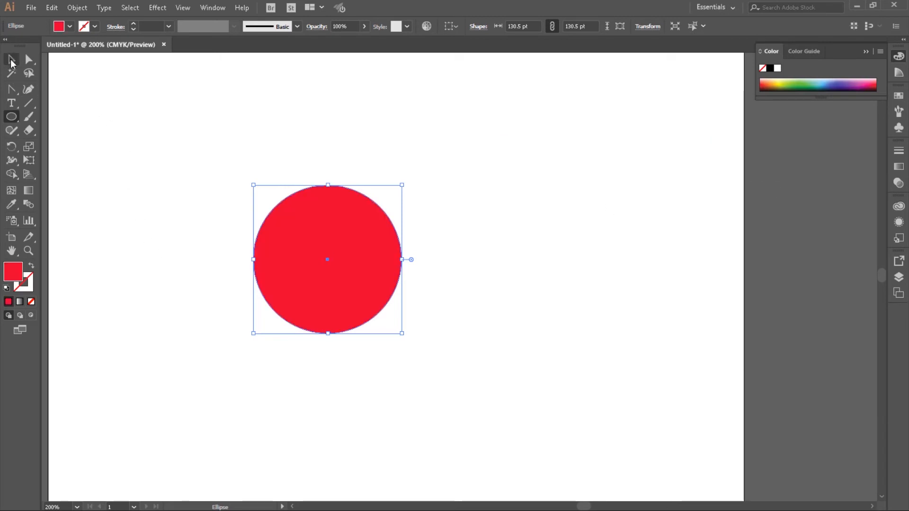
- Convert the circle's bottom anchor to a sharp corner with the Anchor Point tool
click(12, 59)
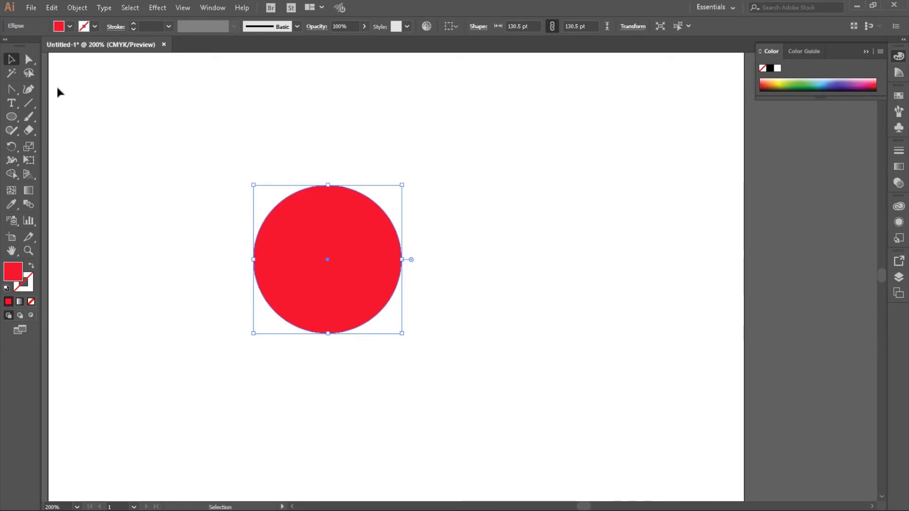
click(30, 59)
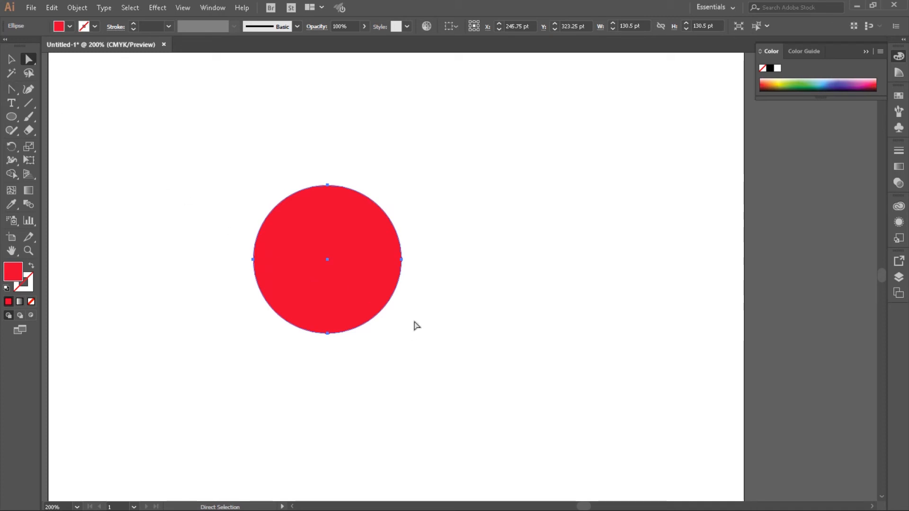
click(327, 334)
click(11, 88)
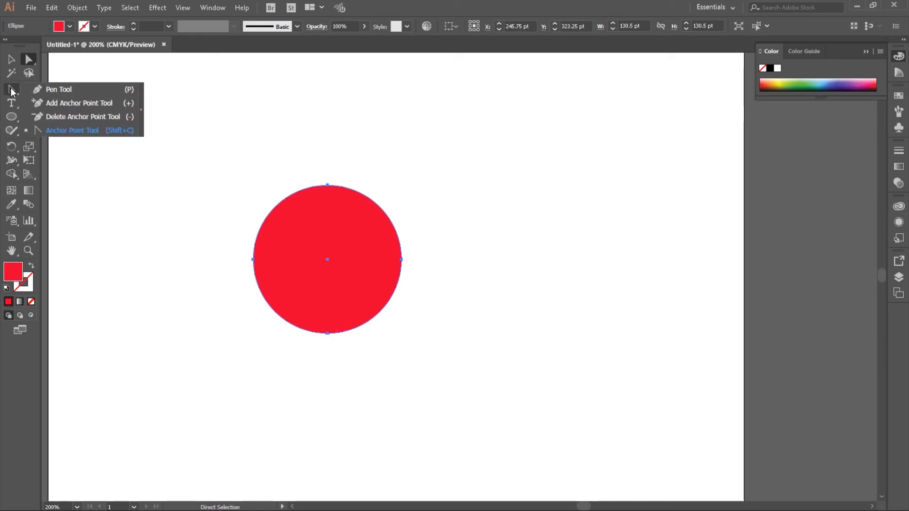
click(53, 132)
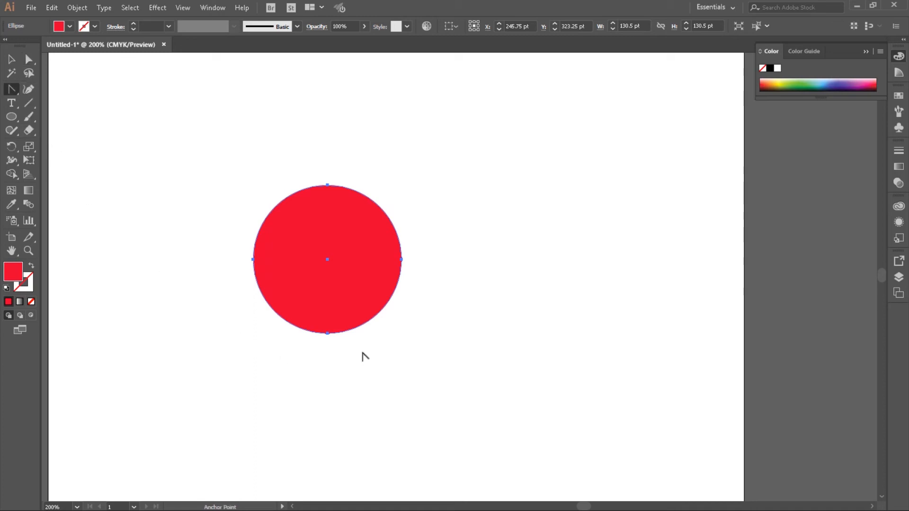
click(328, 334)
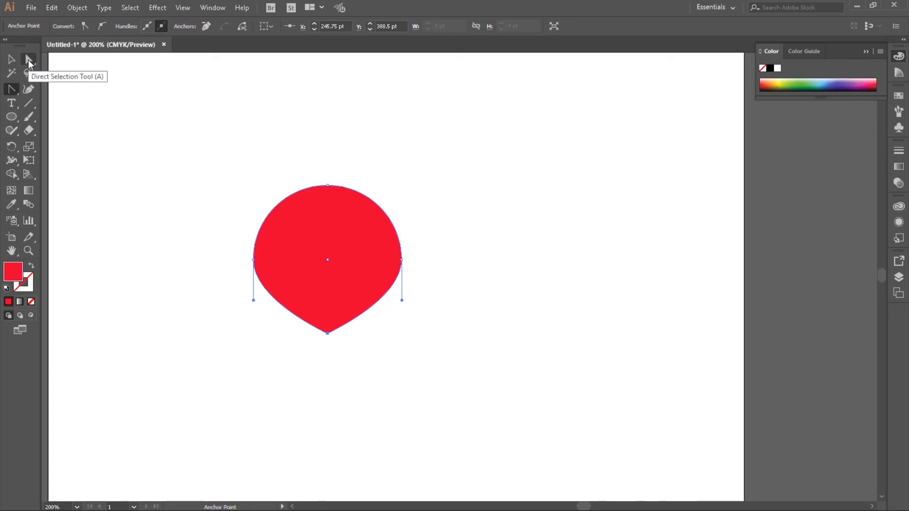
- Move the shape's top anchor straight down to about Y 315.5 pt with the Direct Selection tool
click(28, 60)
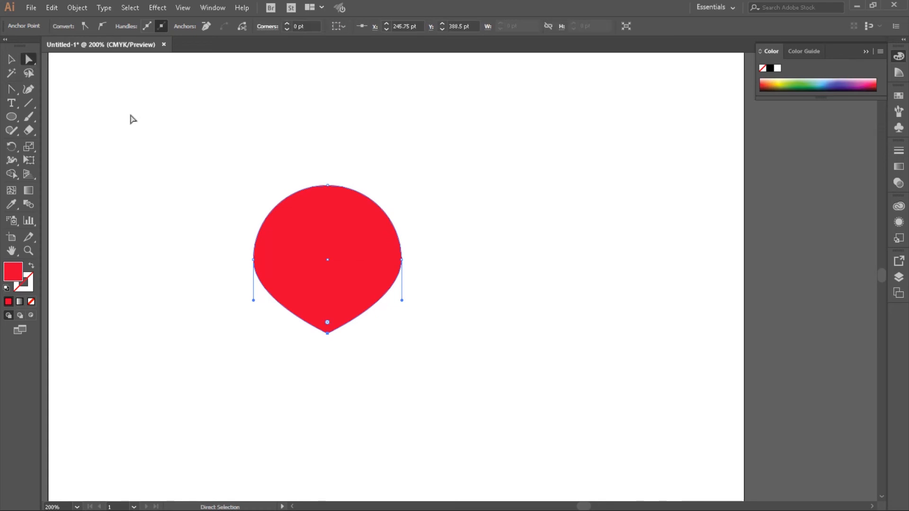
click(326, 186)
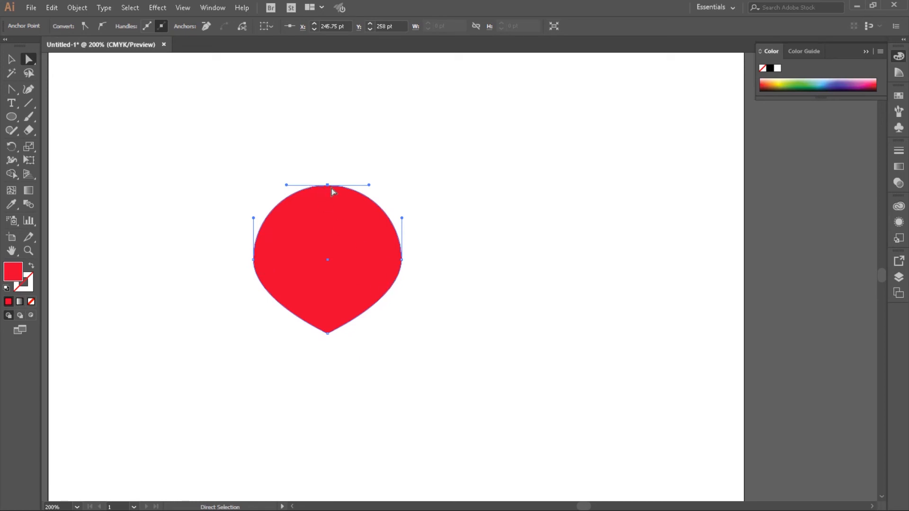
drag(328, 187, 327, 253)
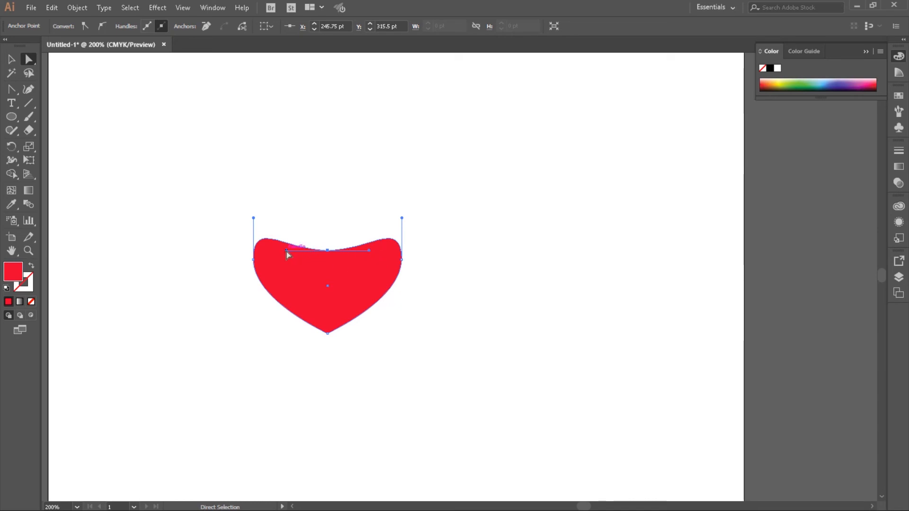
- Form the heart's notch by pointing the top anchor's left handle straight up, and its other handle independently upward with the Anchor Point tool
drag(286, 251, 315, 216)
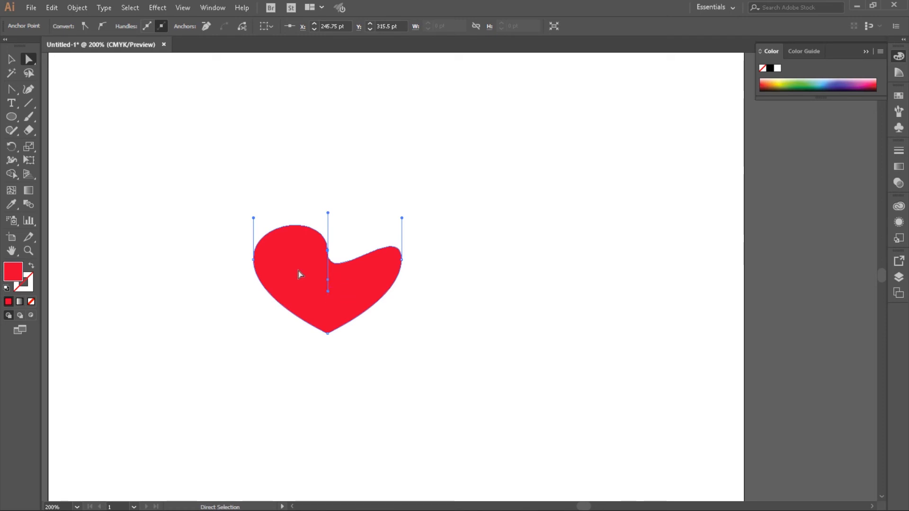
click(11, 89)
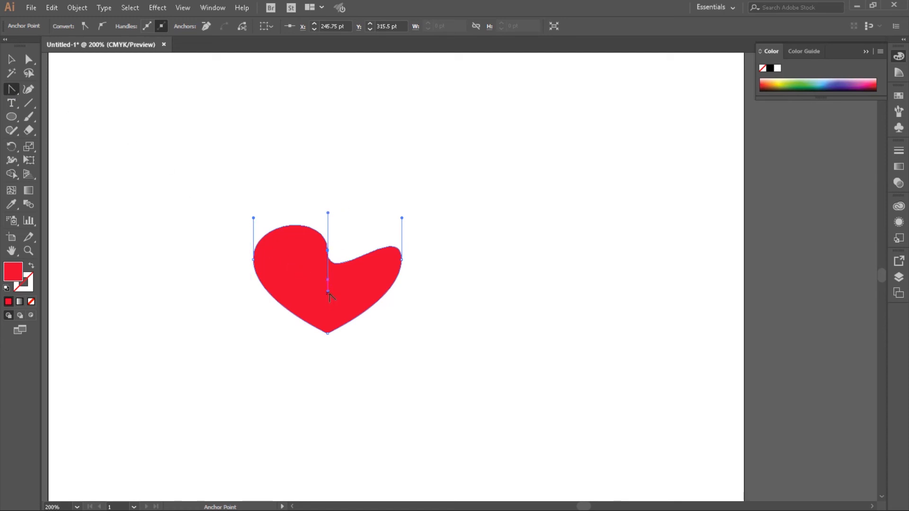
drag(328, 292, 328, 213)
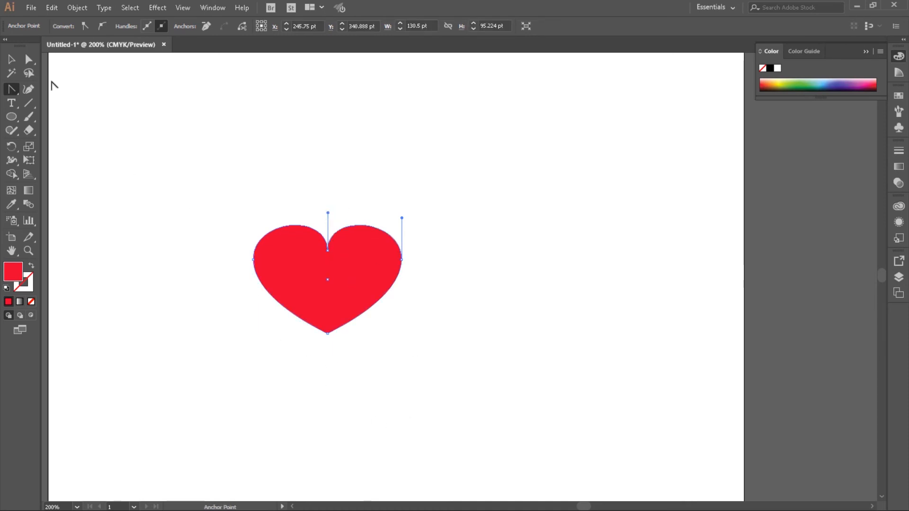
- Lower the heart's bottom point straight down to about Y 412 pt with the Direct Selection tool
click(29, 59)
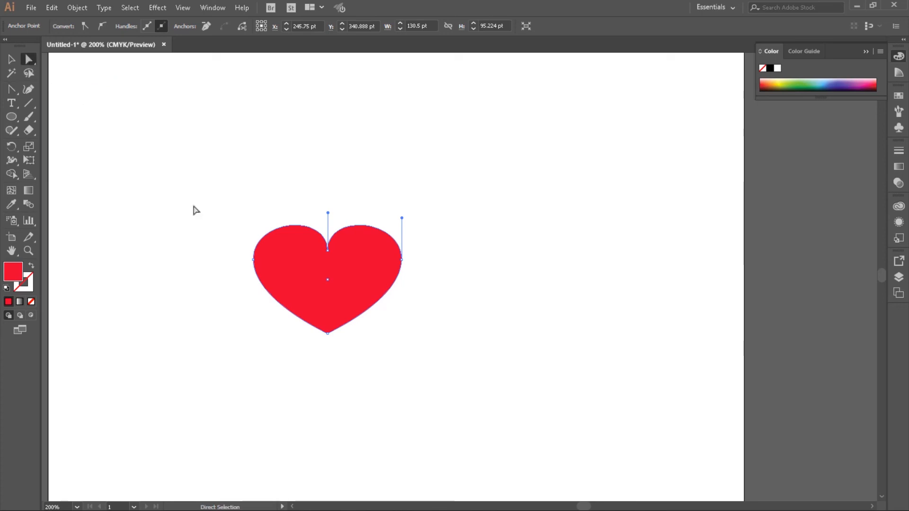
click(328, 333)
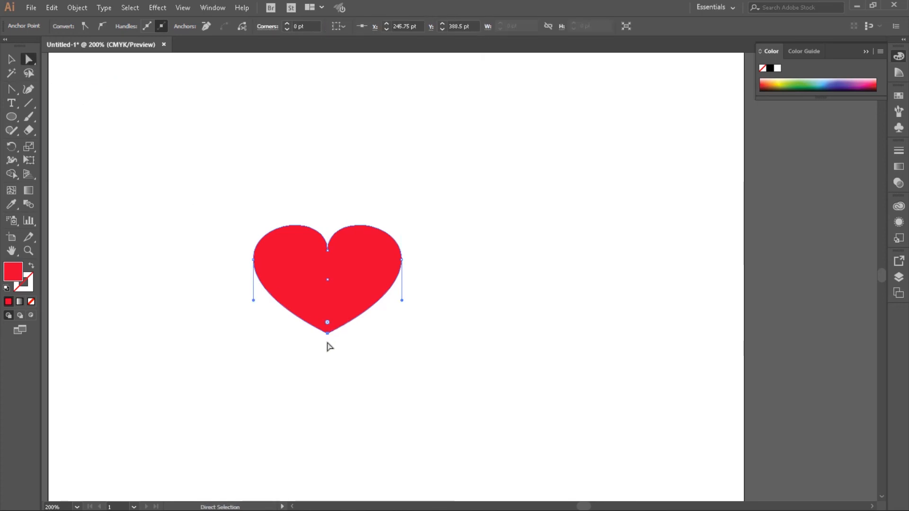
drag(327, 334, 328, 361)
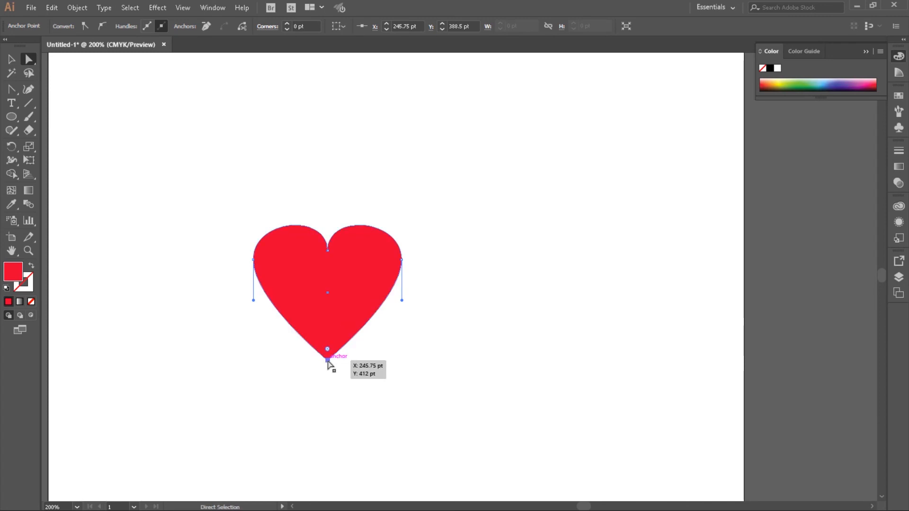
- Select the heart's left and right side anchors together and move them straight down to about Y 334 pt
click(254, 260)
click(402, 260)
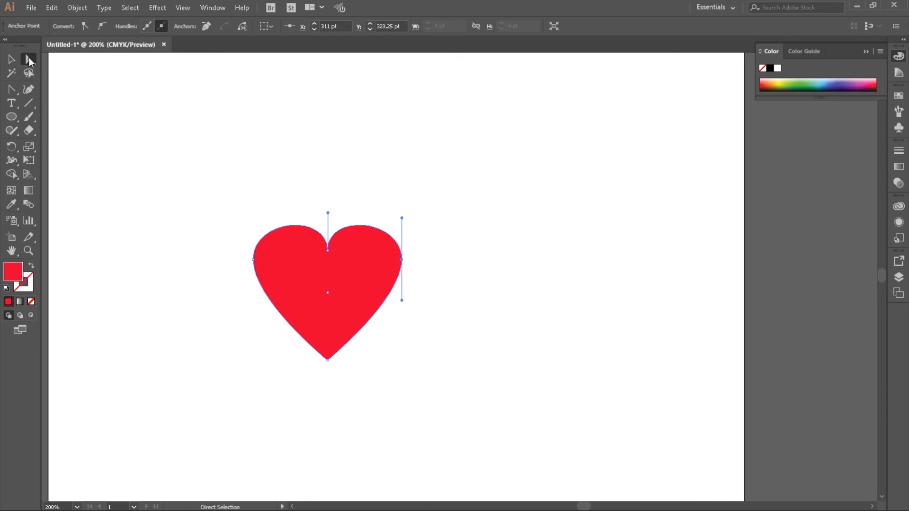
click(434, 272)
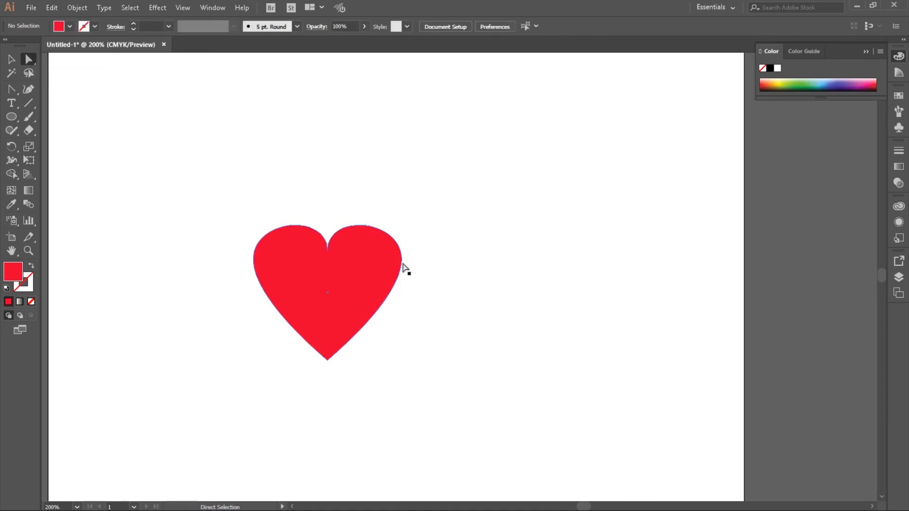
click(402, 260)
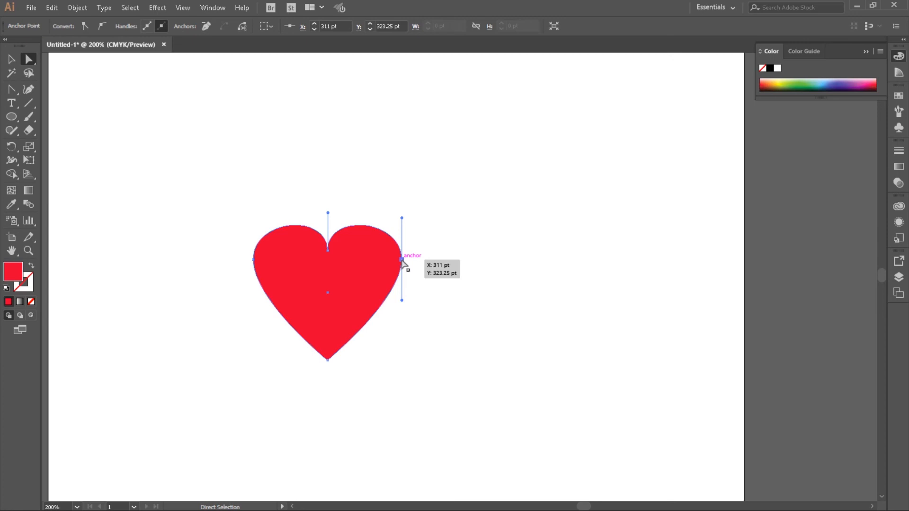
shift+click(253, 260)
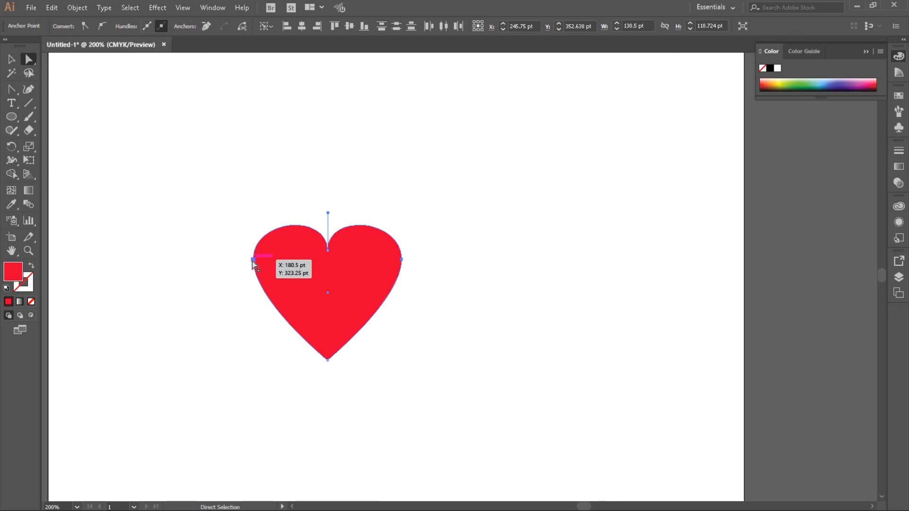
mouse_move(252, 261)
mouse_down()
mouse_move(251, 301)
mouse_move(252, 271)
mouse_up()
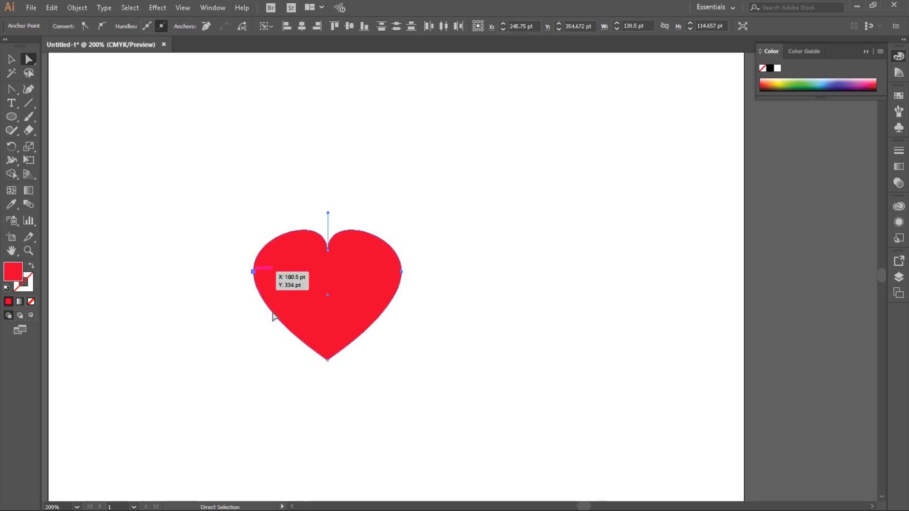
- Move the heart's notch anchor straight down to about Y 326.5 pt and deselect the heart
drag(329, 253, 329, 250)
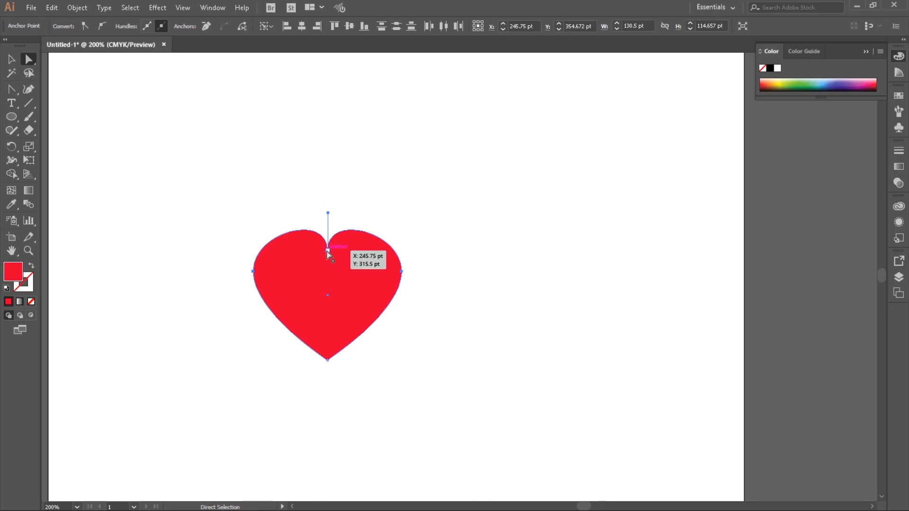
drag(326, 252, 327, 263)
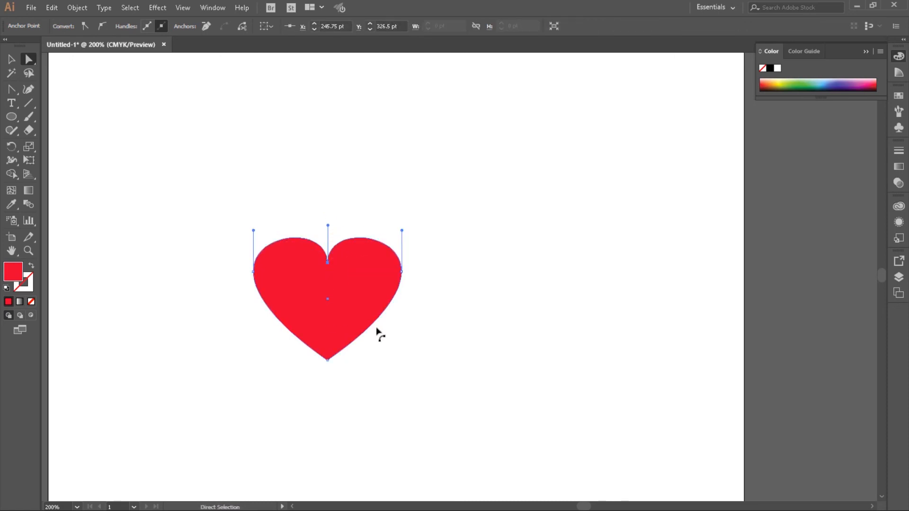
click(12, 59)
click(462, 208)
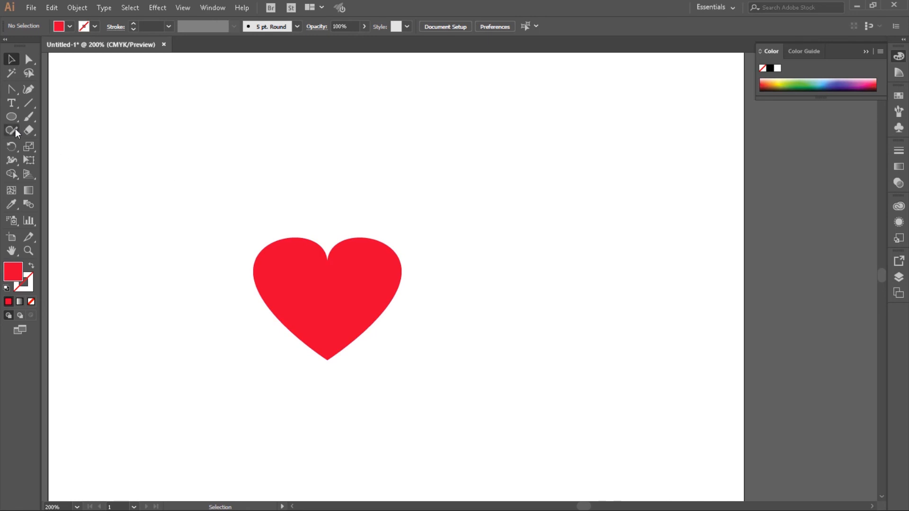
- Draw a square about 74.25 pt wide with the Rectangle tool above and to the right of the heart
drag(12, 121, 57, 117)
drag(502, 144, 587, 227)
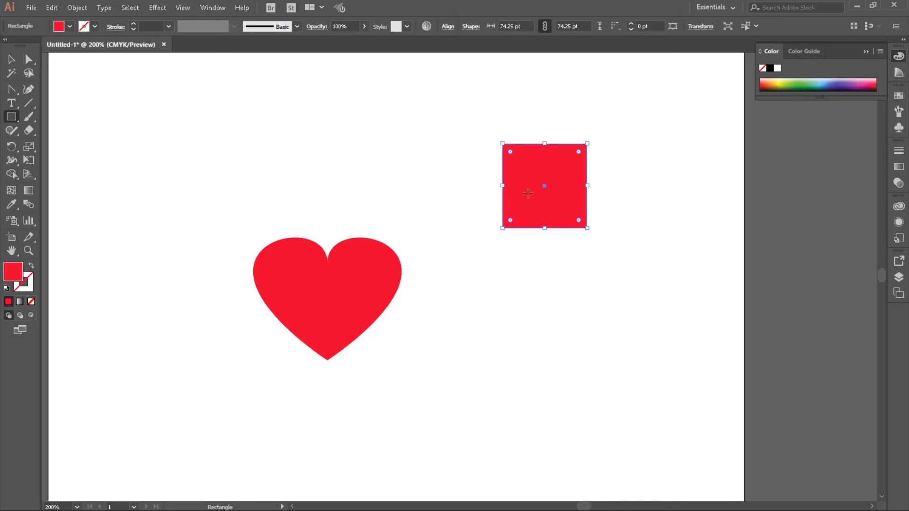
- Curve the square's upper-right and lower-left corners outward with the Anchor Point tool, pulling diagonal handles from each corner
click(12, 92)
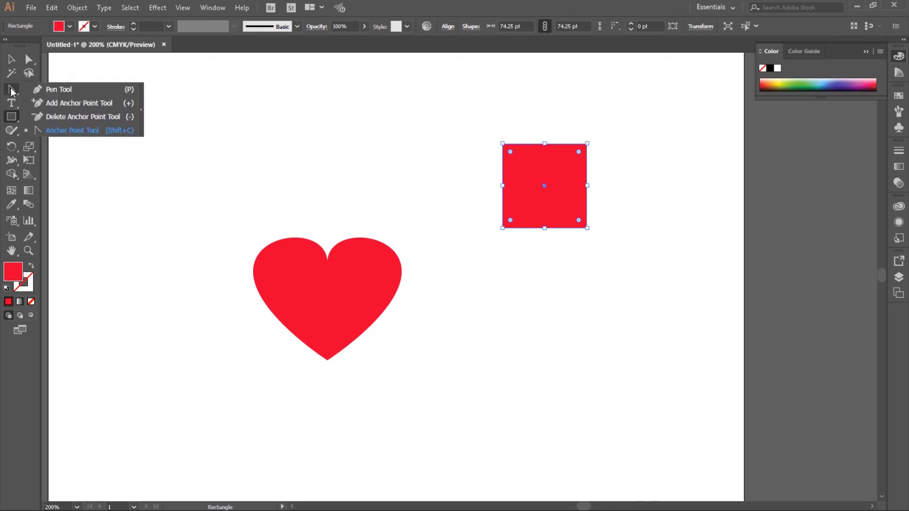
click(55, 133)
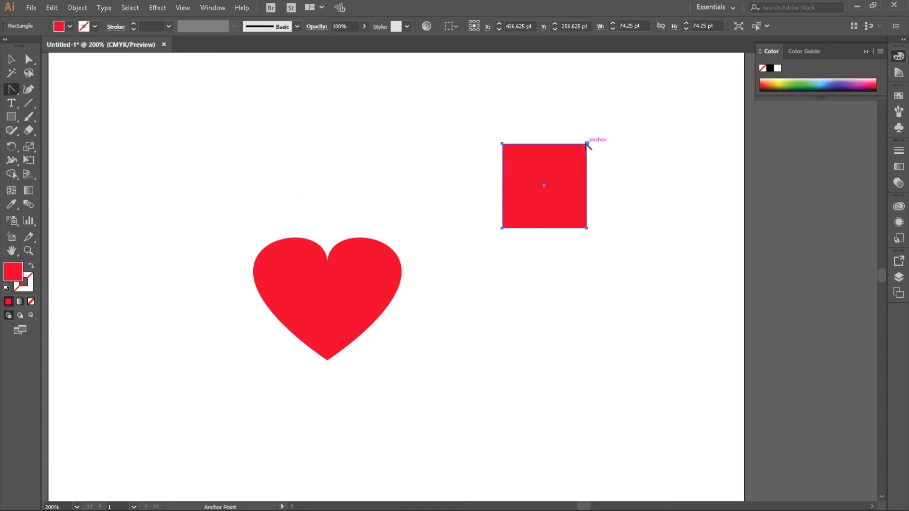
drag(587, 143, 616, 175)
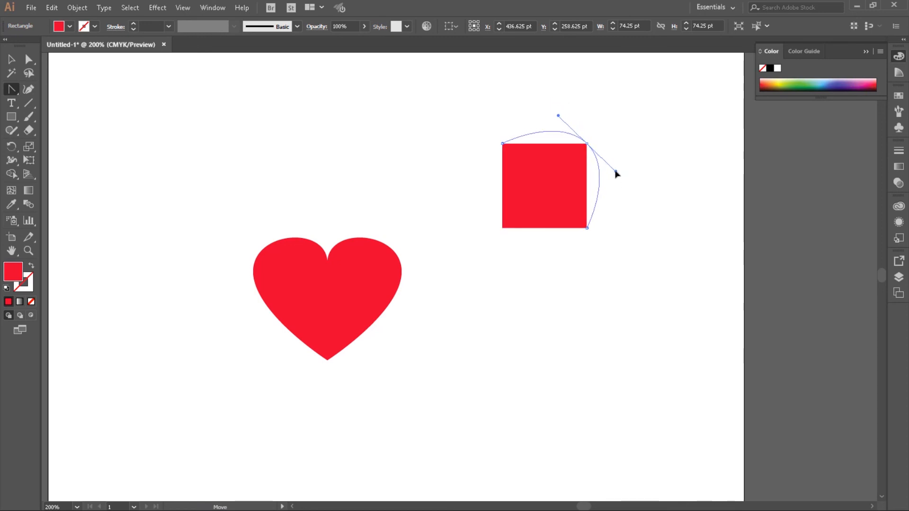
mouse_move(615, 172)
mouse_down()
mouse_move(604, 175)
mouse_move(619, 156)
mouse_move(612, 169)
mouse_up()
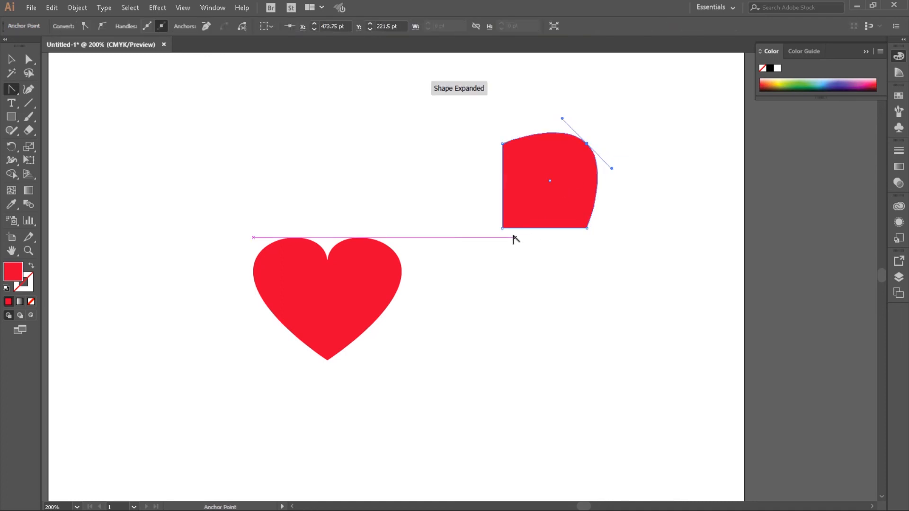
drag(502, 228, 478, 203)
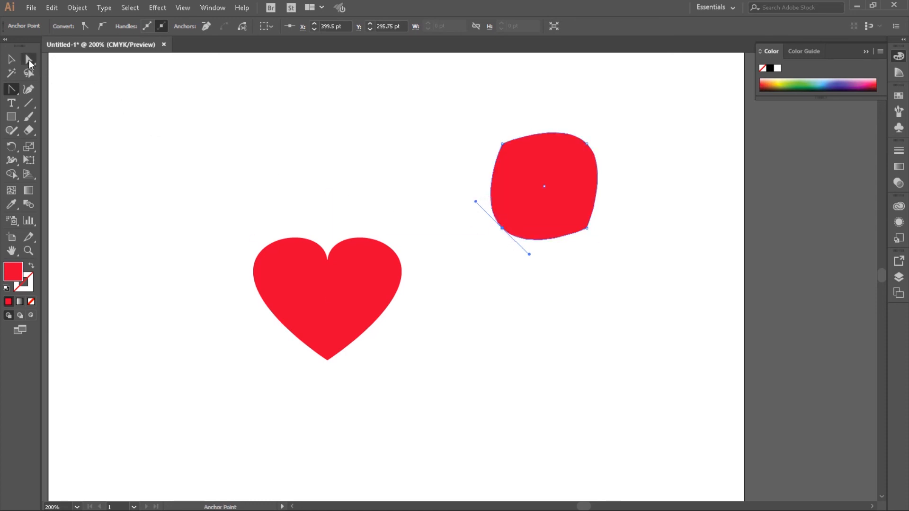
- Pull the two curved corner anchors inward with Direct Selection to form a leaf, move it down beside the heart, and deselect it
click(29, 62)
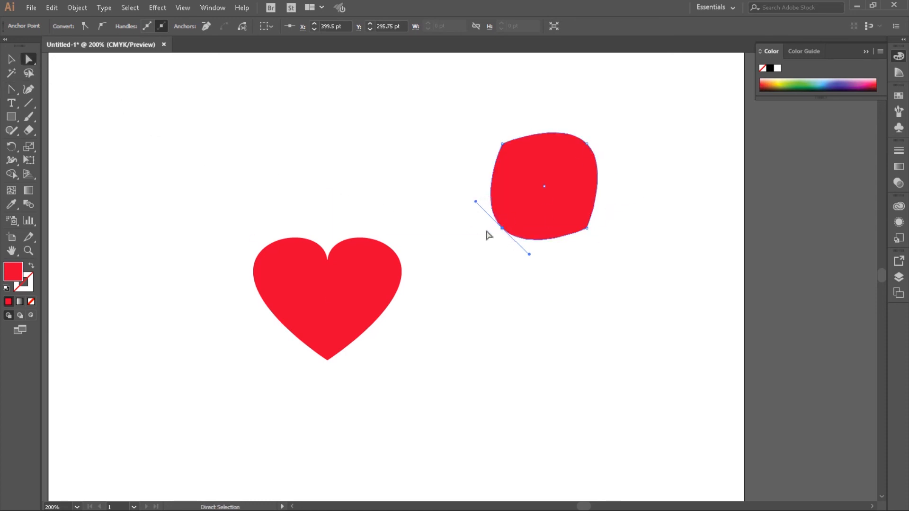
drag(501, 228, 516, 217)
drag(584, 146, 567, 224)
click(544, 249)
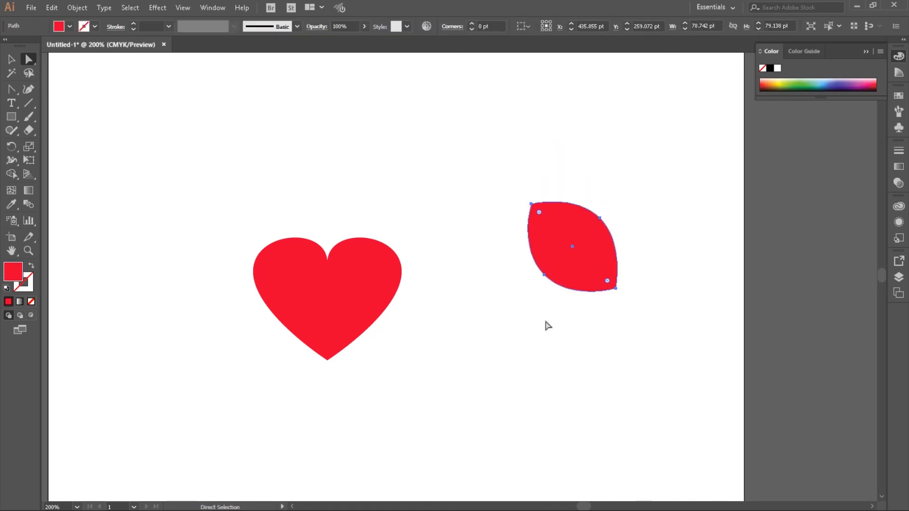
click(488, 192)
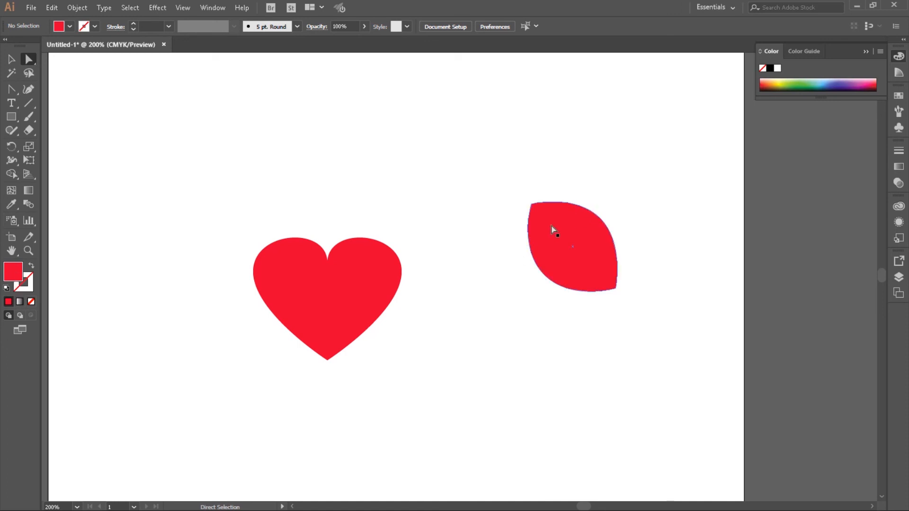
- Fill the leaf shape with a bright green, about #15D300, and deselect it
click(11, 59)
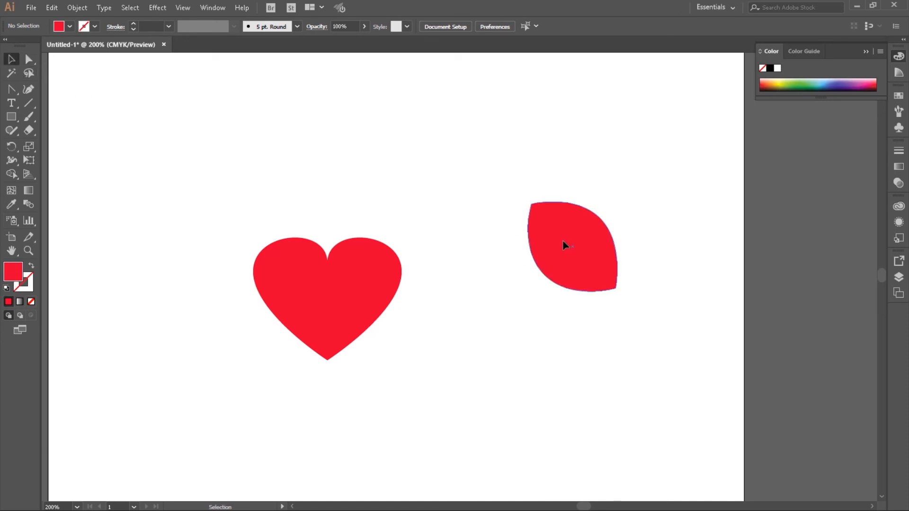
click(564, 245)
double_click(19, 276)
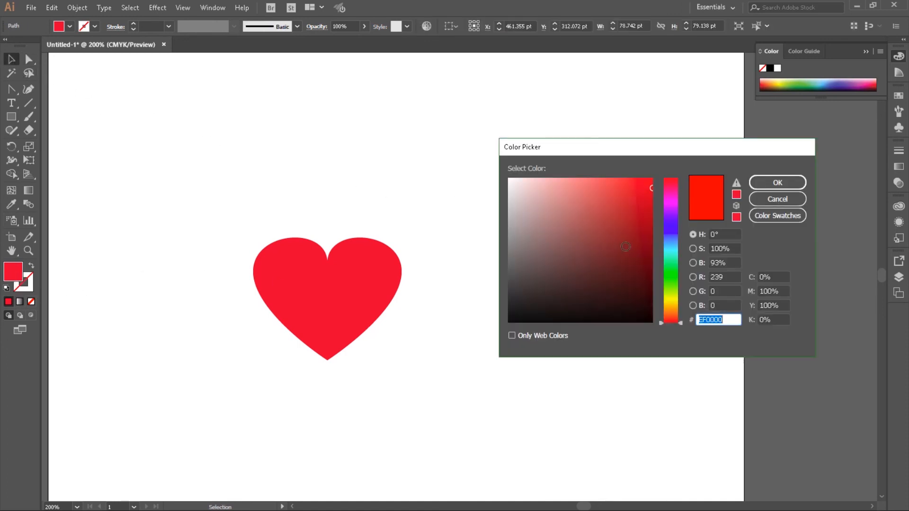
click(668, 278)
mouse_move(635, 209)
mouse_down()
mouse_move(644, 192)
mouse_move(653, 202)
mouse_up()
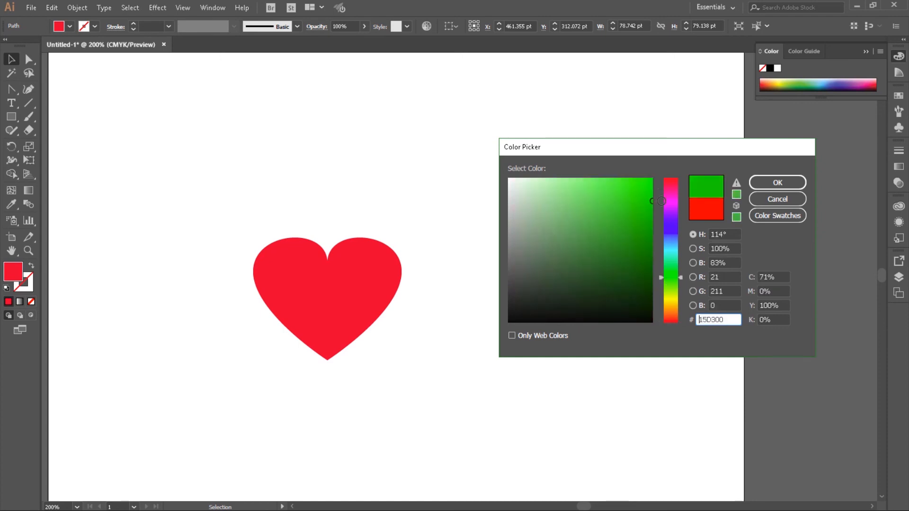
click(777, 190)
click(777, 186)
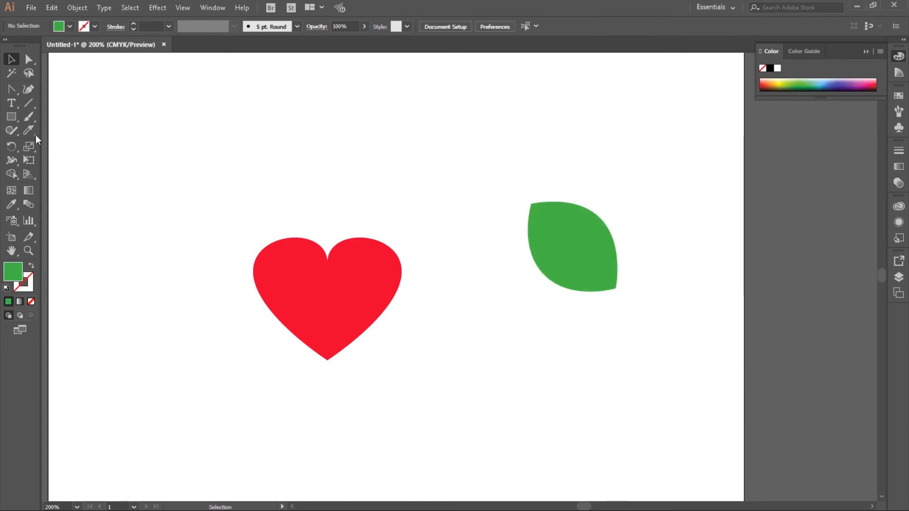
- Paint branching veins inside the leaf using the Paintbrush tool with a white 1 pt stroke and the 5 pt. Round brush
click(28, 117)
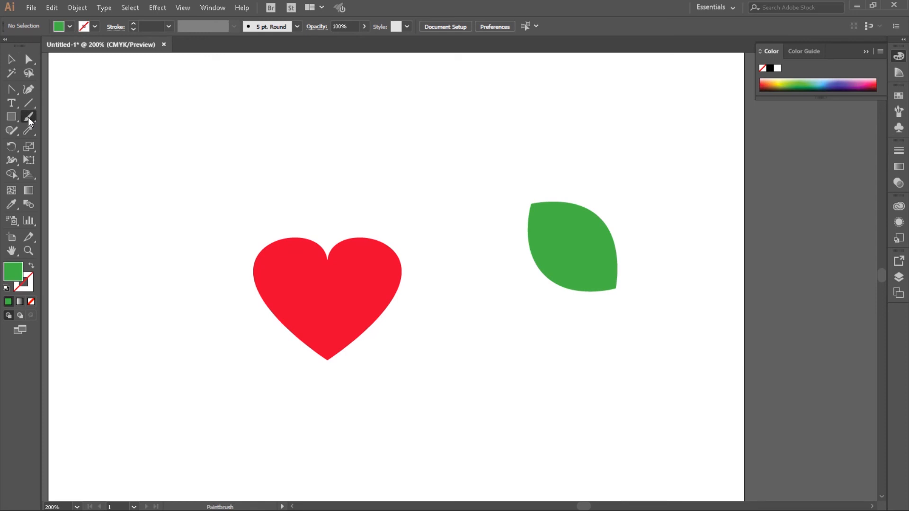
double_click(27, 285)
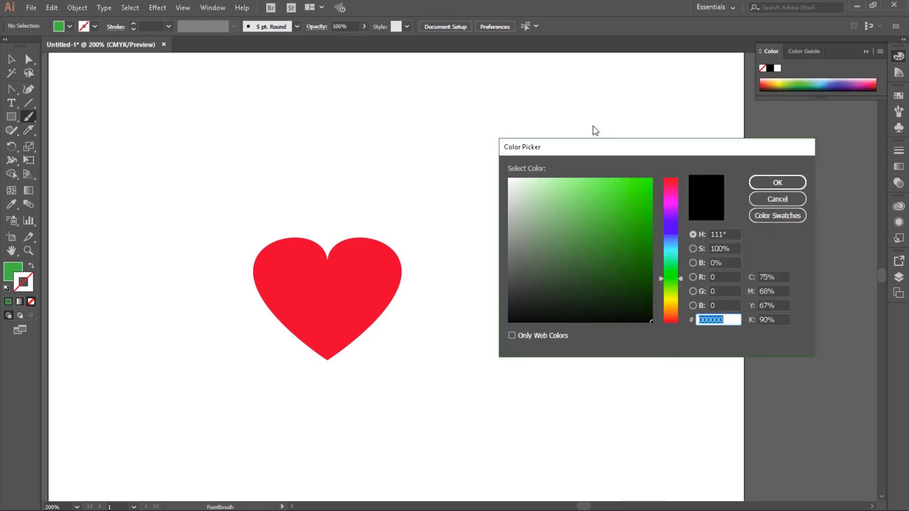
drag(518, 197, 507, 184)
click(769, 186)
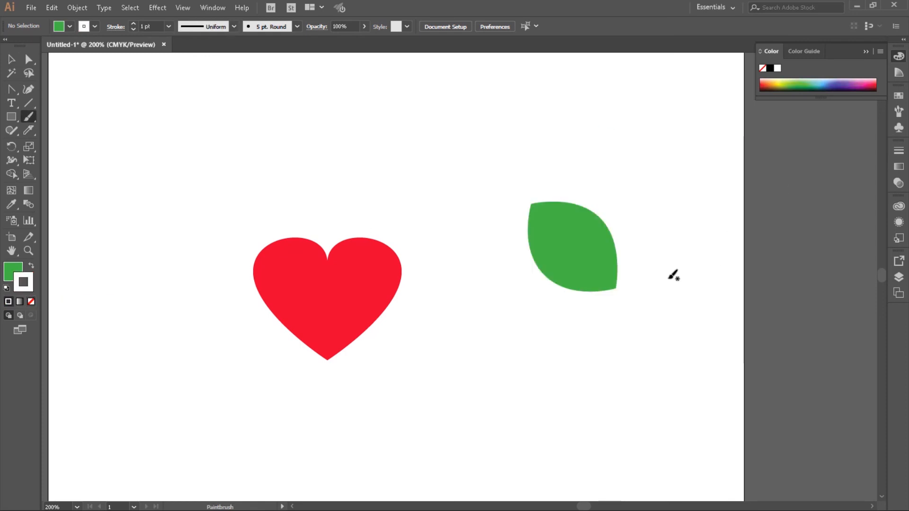
mouse_move(611, 286)
mouse_down()
mouse_move(604, 268)
mouse_move(567, 257)
mouse_move(552, 220)
mouse_move(587, 238)
mouse_move(568, 266)
mouse_up()
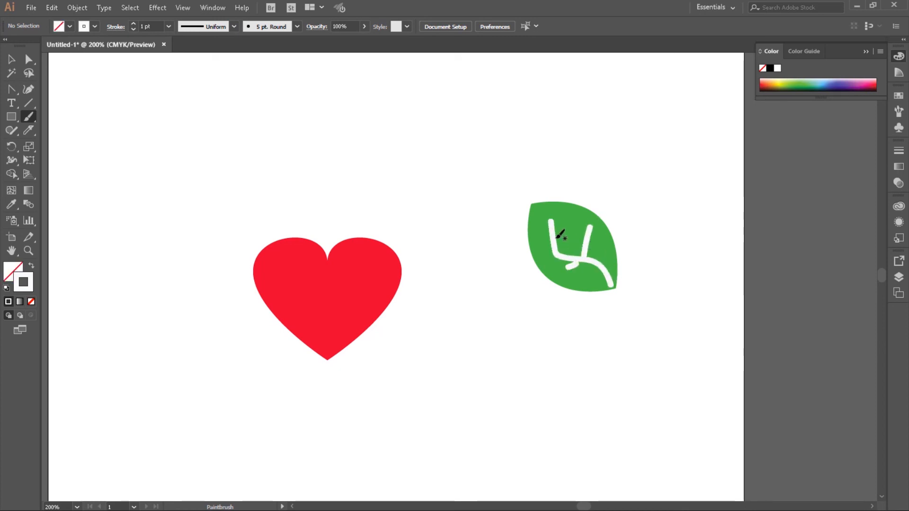
drag(533, 238, 559, 238)
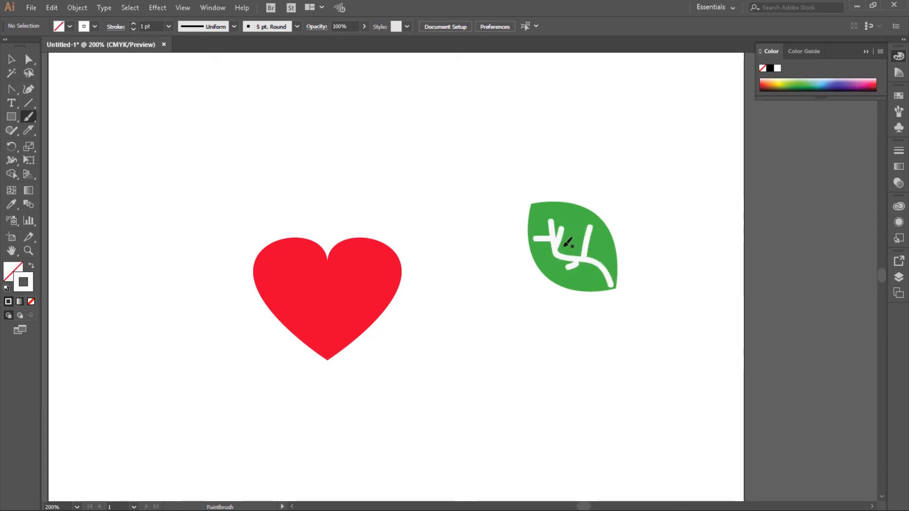